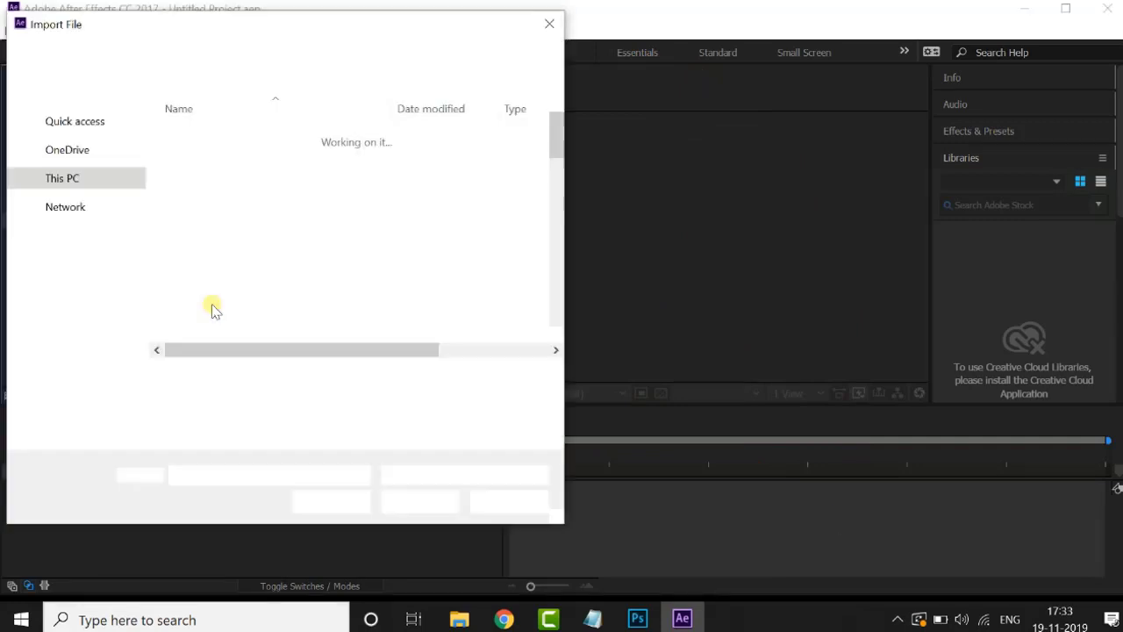
# Import the Choosi Chudangane video song MP4 from the Desktop and create a composition from it
pyautogui.scroll(-5, 402, 239)
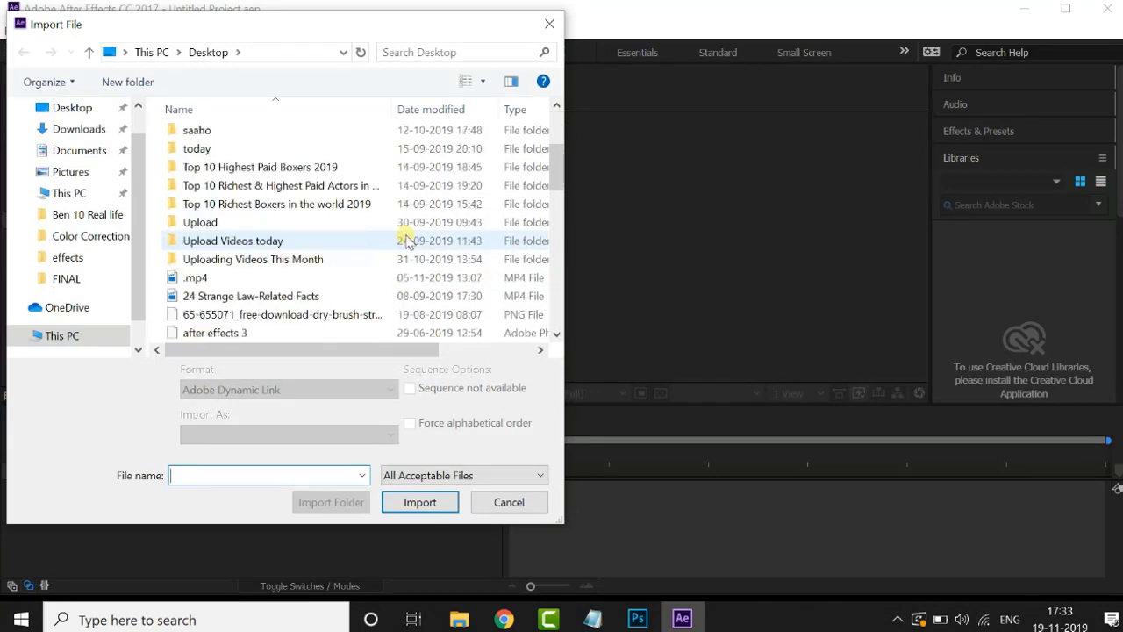
pyautogui.click(413, 315)
pyautogui.click(432, 505)
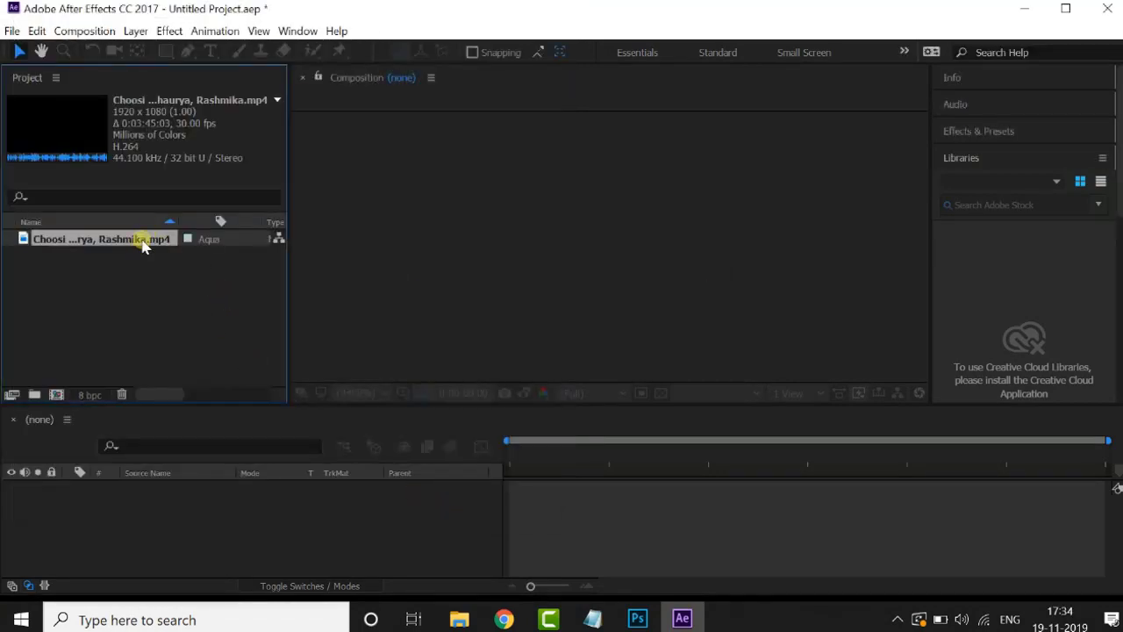
pyautogui.moveTo(140, 250); pyautogui.dragTo(155, 524)
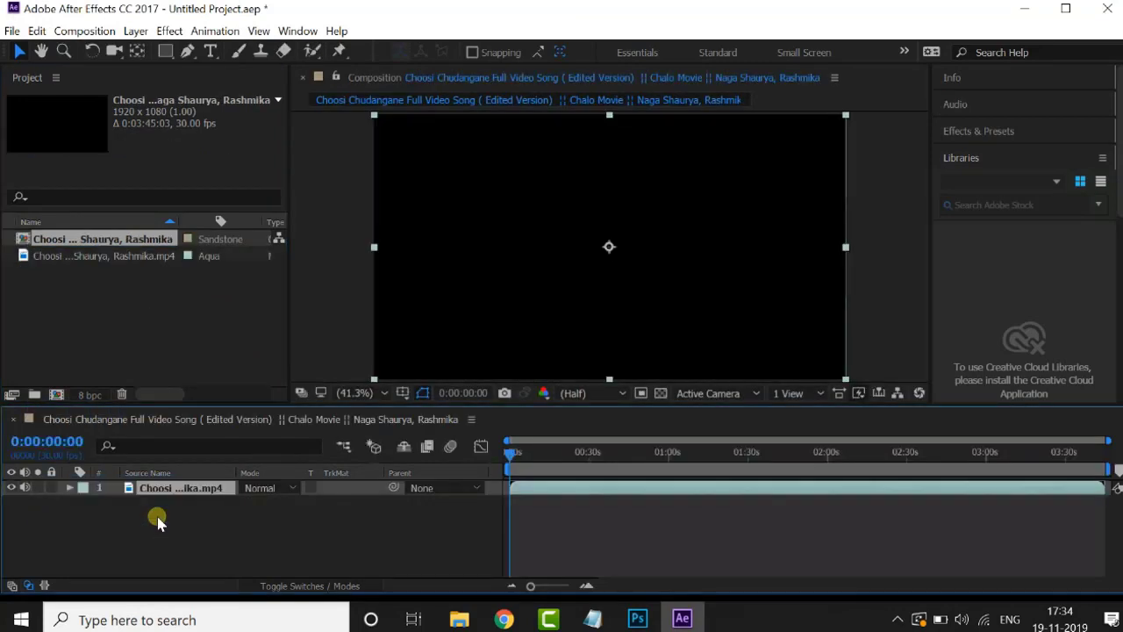
# Split the video layer at 0:02:02:20 and delete the part before the cut
pyautogui.moveTo(516, 456); pyautogui.dragTo(826, 515)
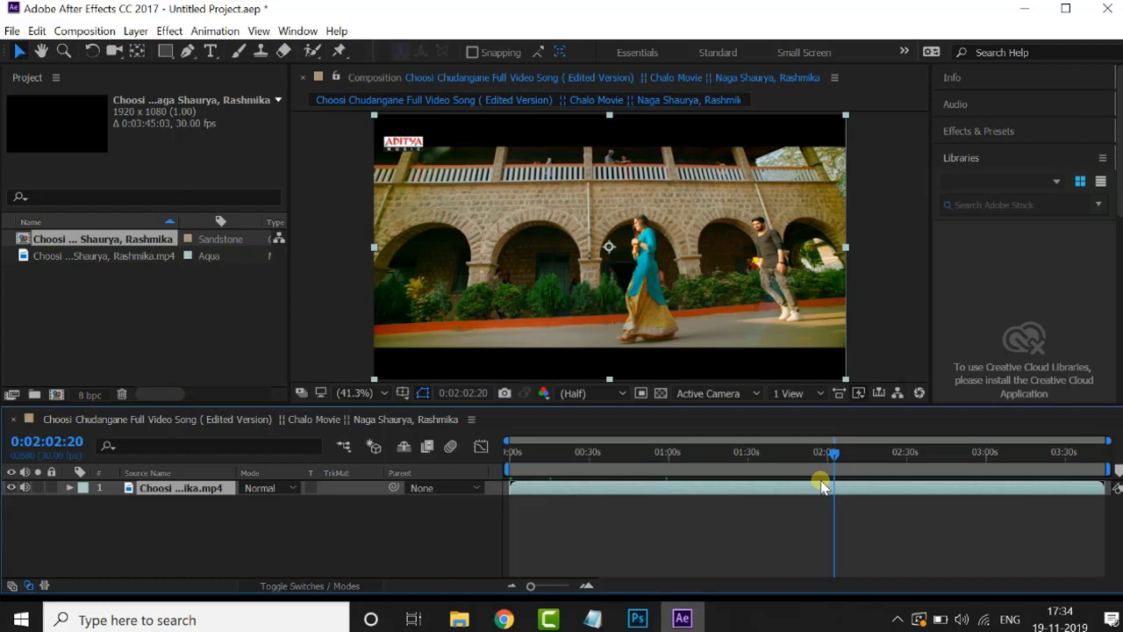
pyautogui.hotkey('ctrl', 'shift', 'd')
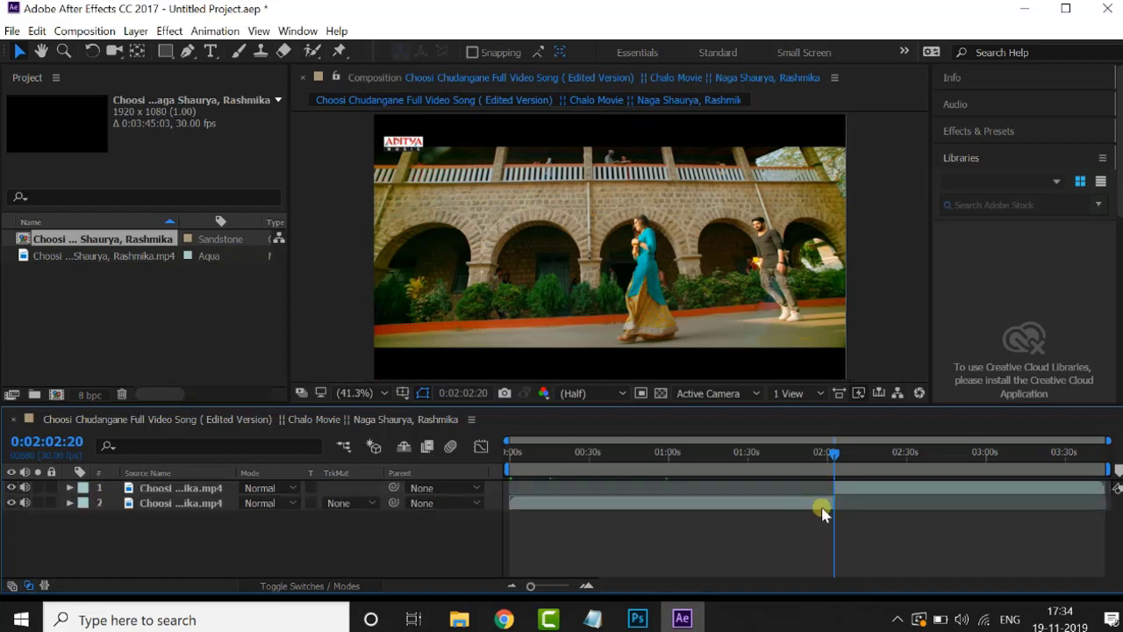
pyautogui.click(820, 507)
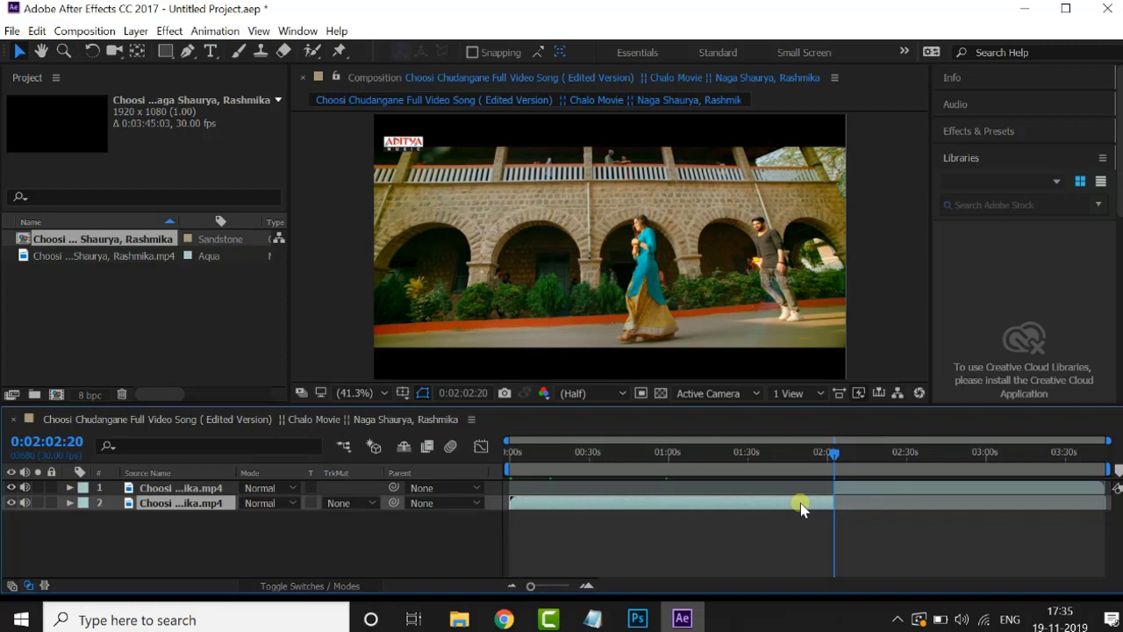
pyautogui.press('Delete')
# Split the remaining clip a few seconds after its new start and discard the footage after the cut
pyautogui.moveTo(834, 458)
pyautogui.mouseDown()
pyautogui.moveTo(858, 463)
pyautogui.moveTo(845, 463)
pyautogui.mouseUp()
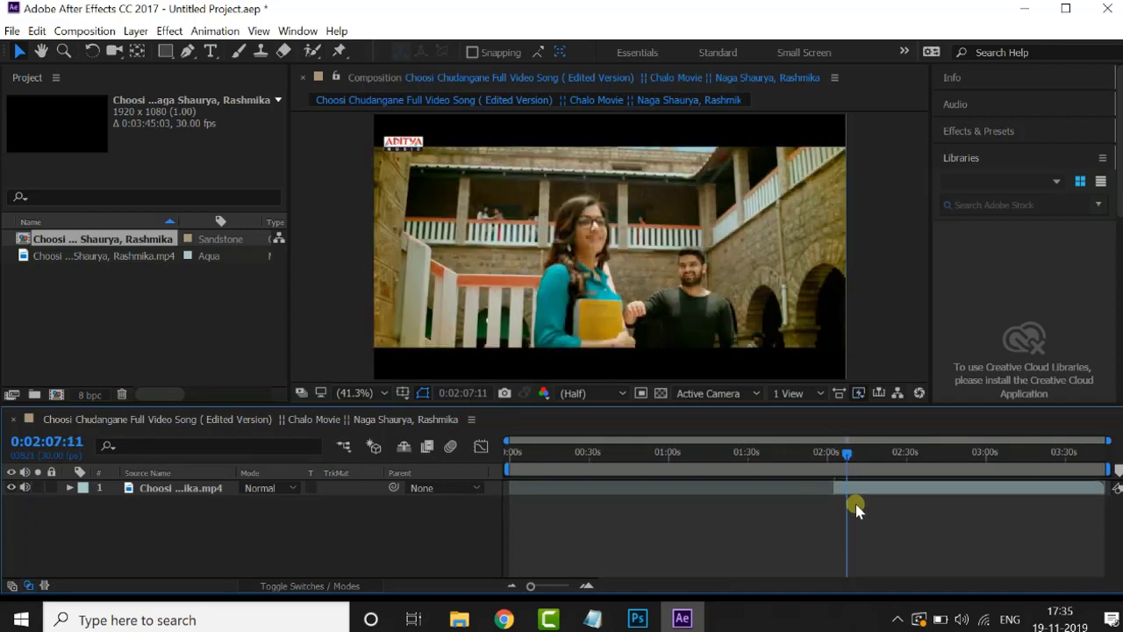
pyautogui.hotkey('ctrl', 'shift', 'd')
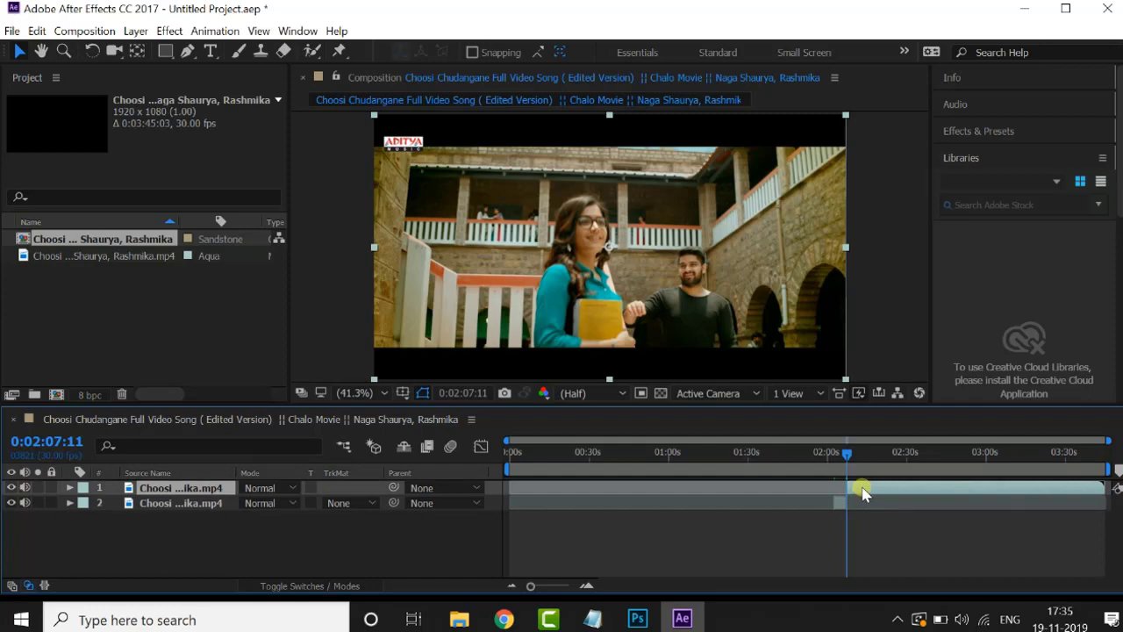
pyautogui.hotkey('ctrl', 'z')
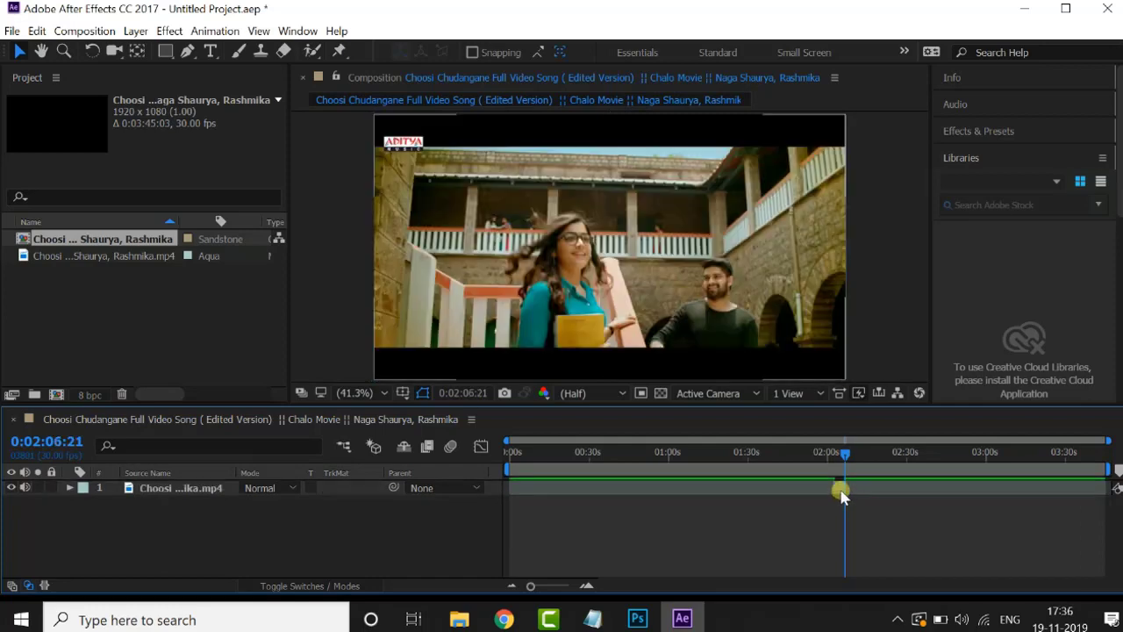
# Set the work area from 0:02:02:10 to 0:02:06:01 and trim the composition to it
pyautogui.click(841, 491)
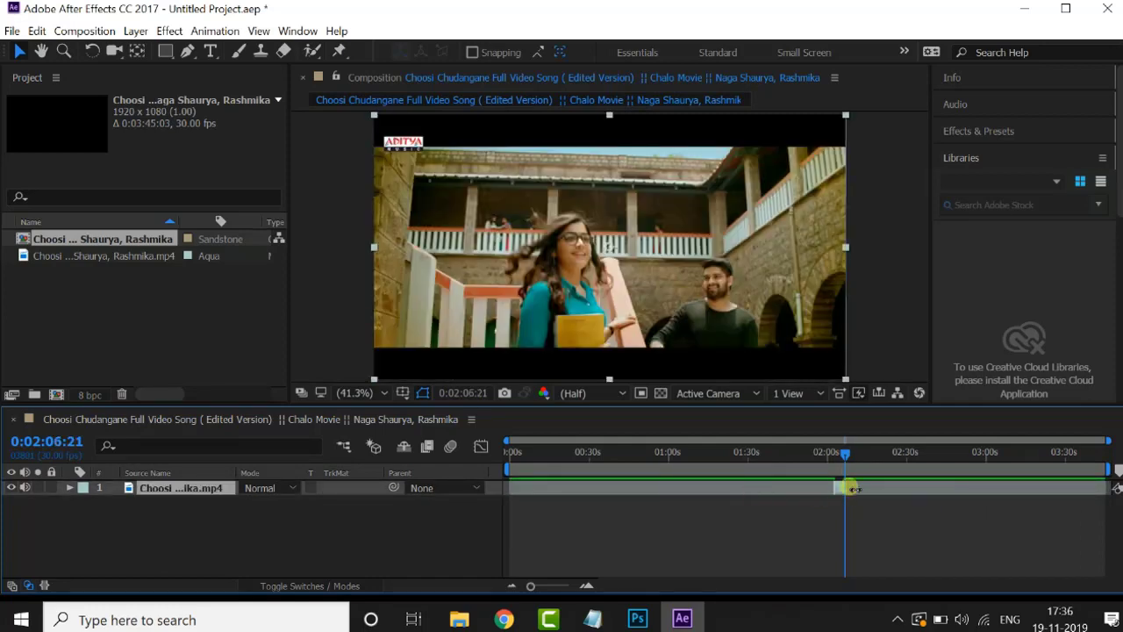
pyautogui.moveTo(845, 453); pyautogui.dragTo(843, 456)
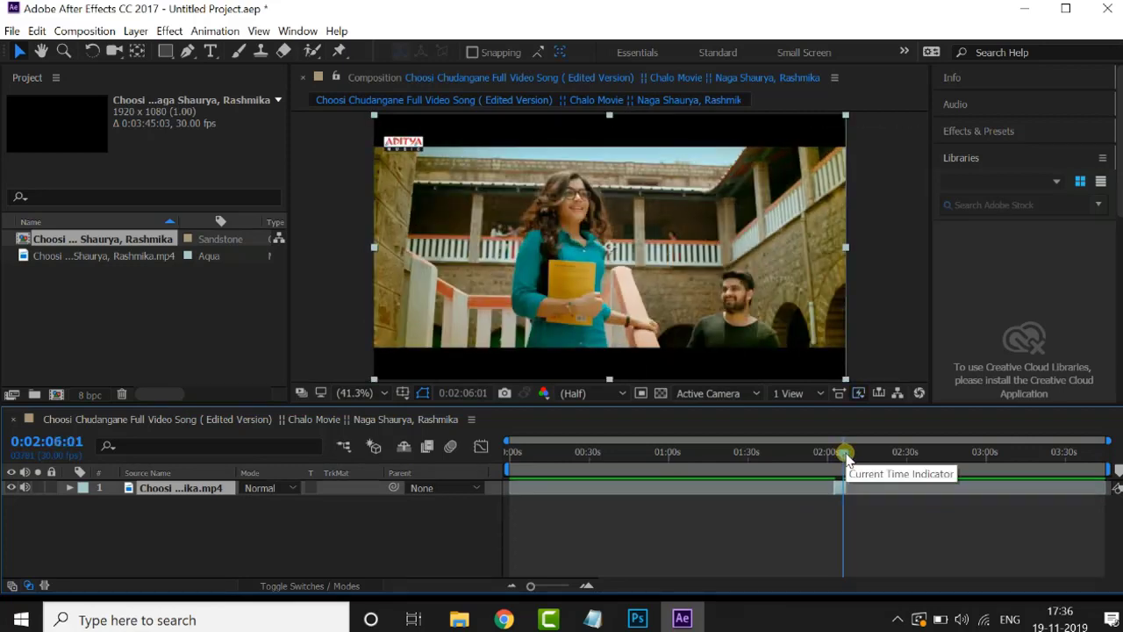
pyautogui.press('n')
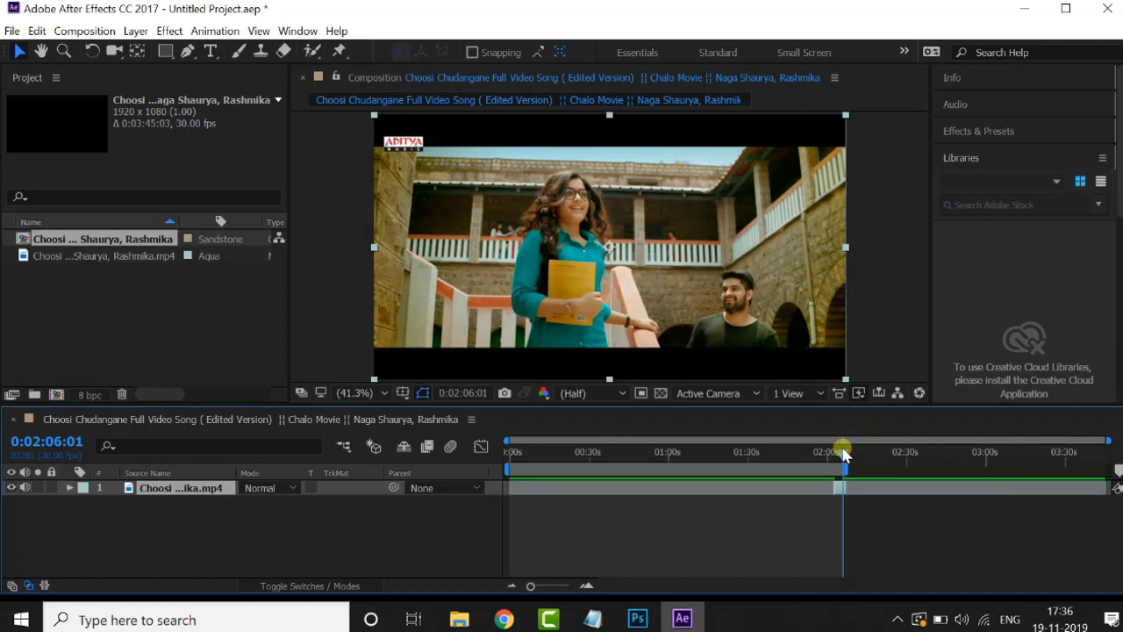
pyautogui.moveTo(842, 454); pyautogui.dragTo(835, 459)
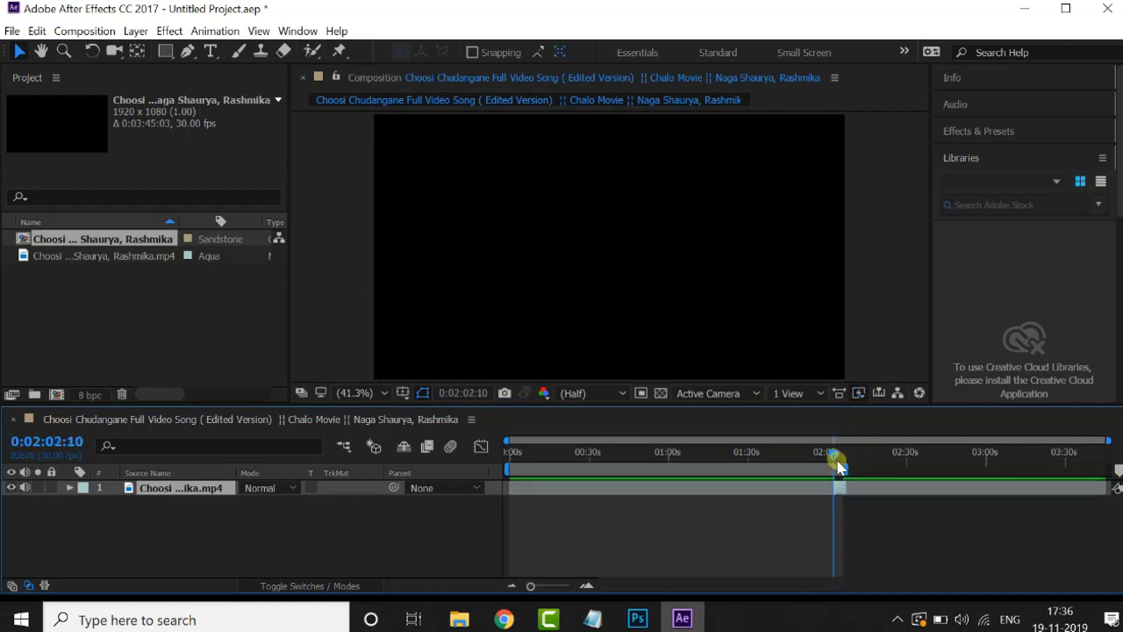
pyautogui.press('b')
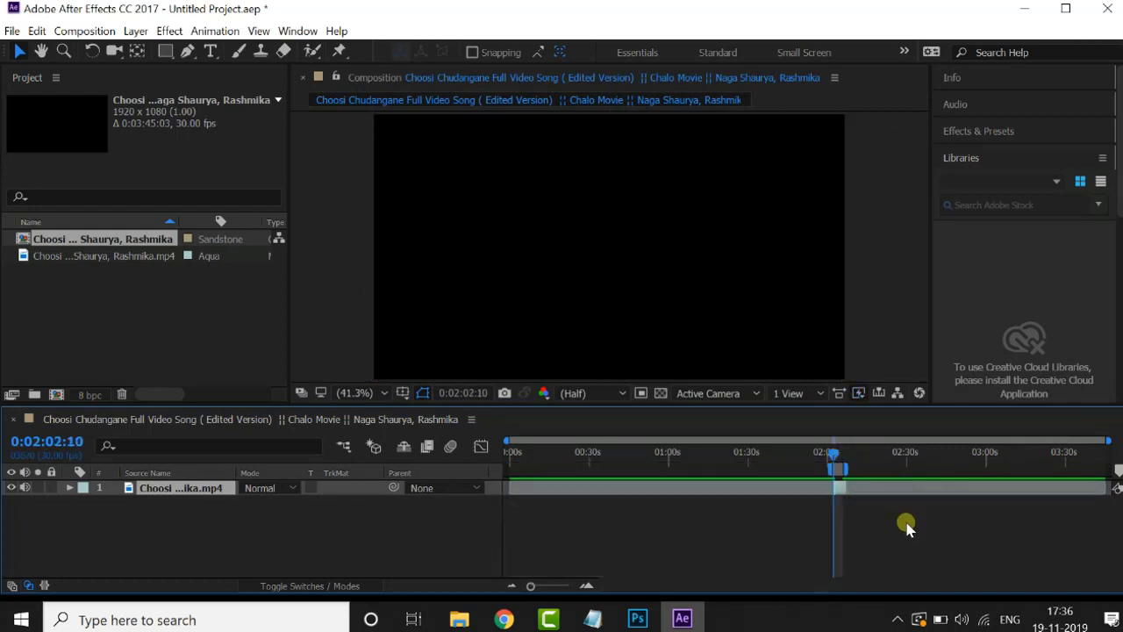
pyautogui.rightClick(842, 471)
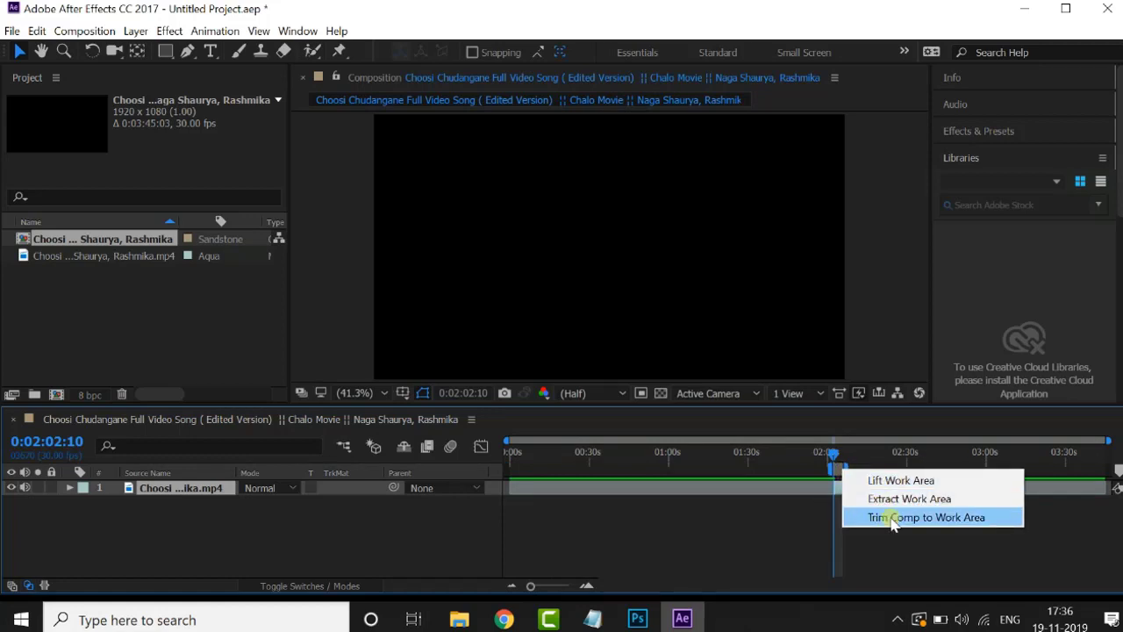
pyautogui.click(891, 518)
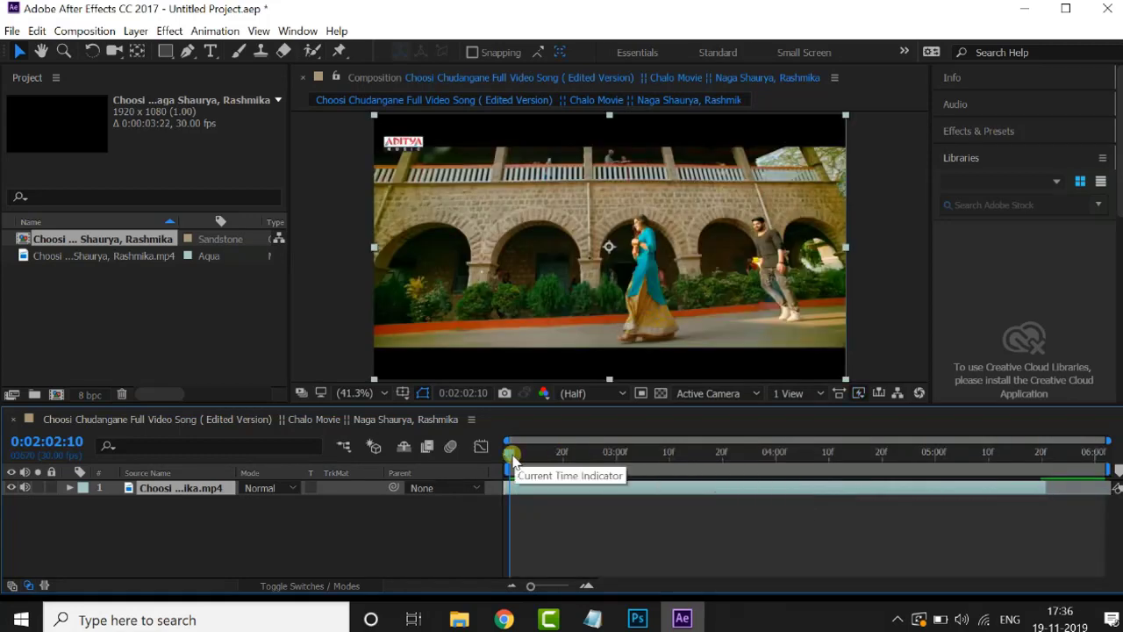
# Play back the start of the trimmed clip to check it
pyautogui.press('space')
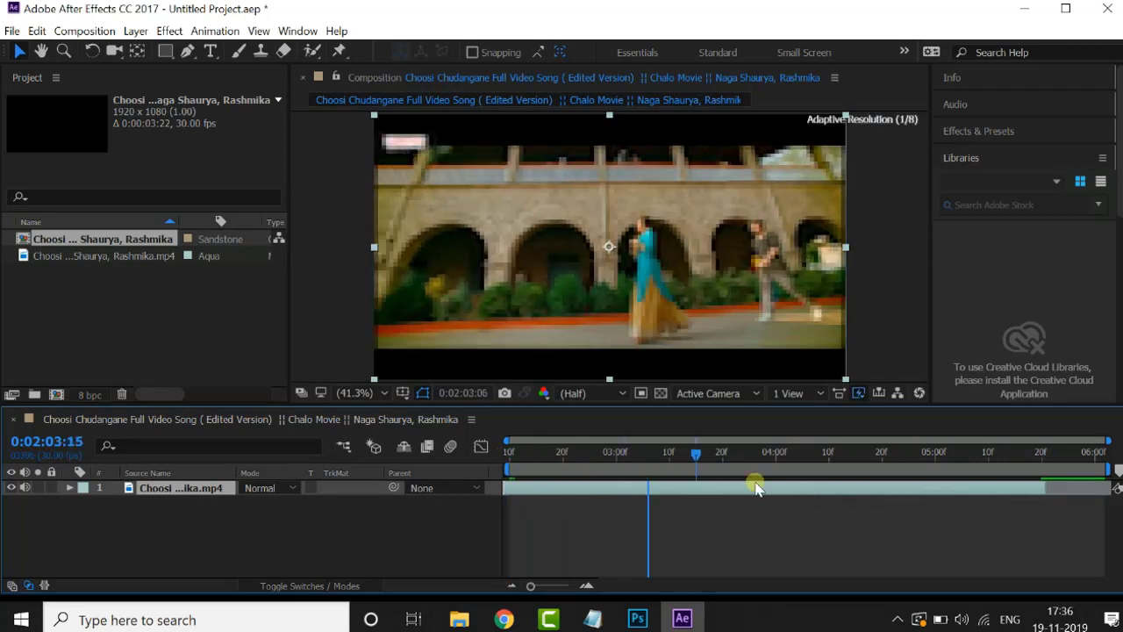
pyautogui.press('space')
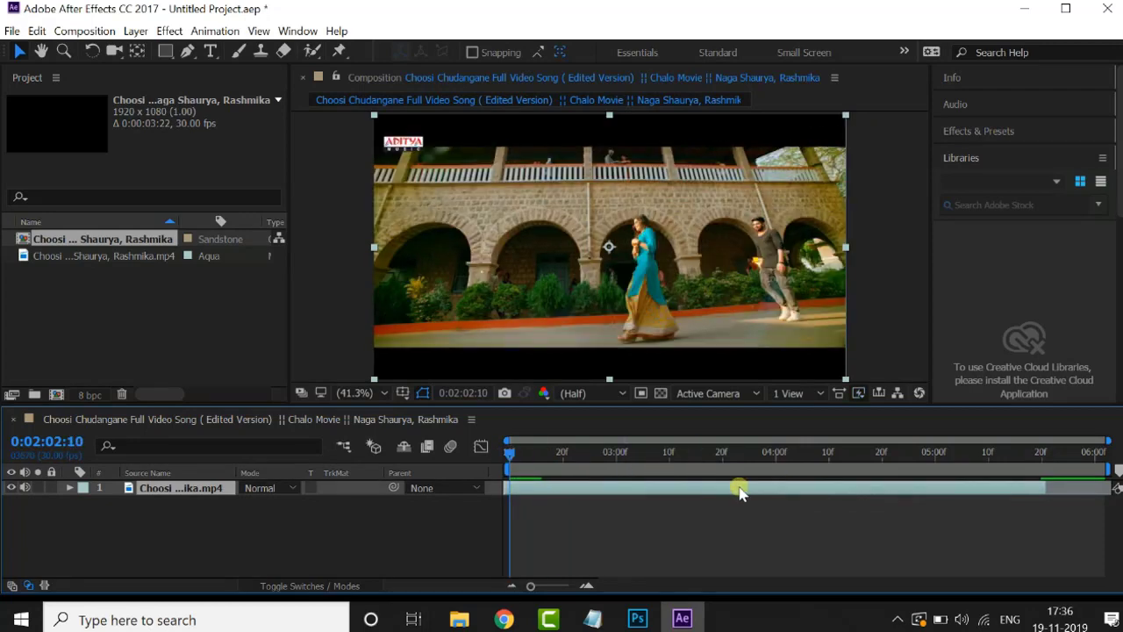
pyautogui.click(699, 531)
# Apply the Change to Color effect to the video layer and sample the woman's teal outfit as the From color
pyautogui.click(689, 489)
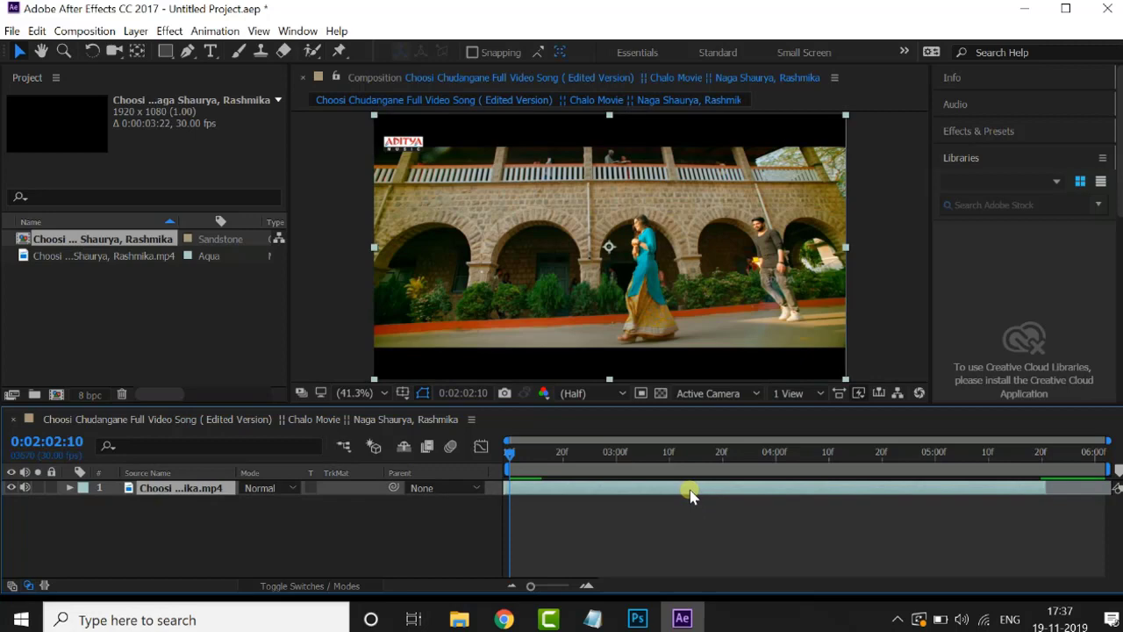
pyautogui.click(170, 30)
pyautogui.moveTo(290, 204)
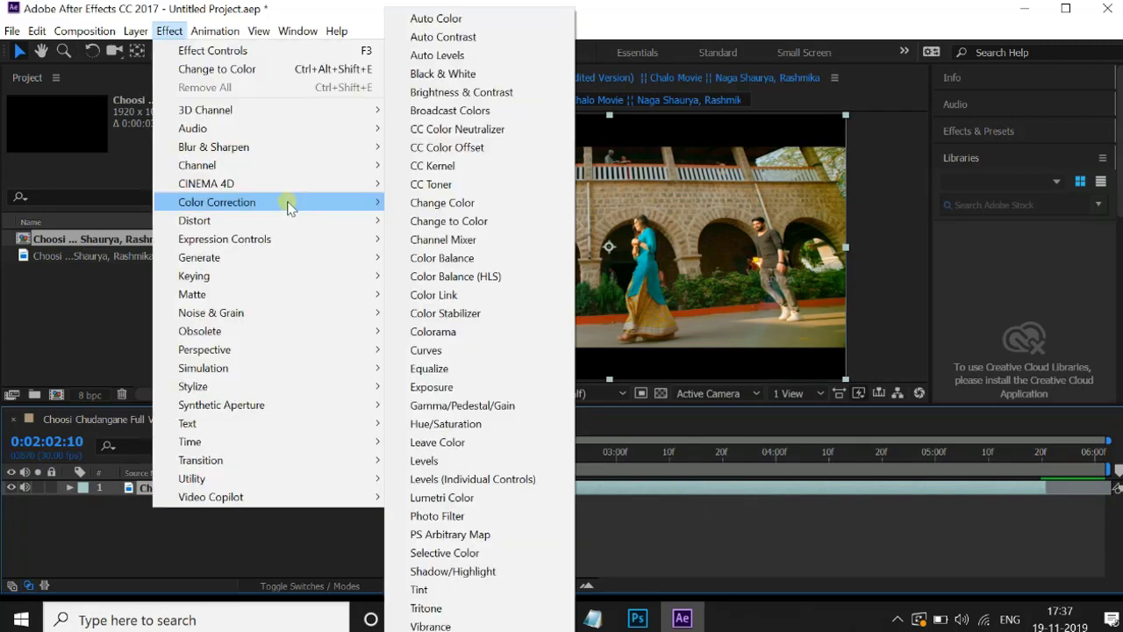
pyautogui.click(451, 223)
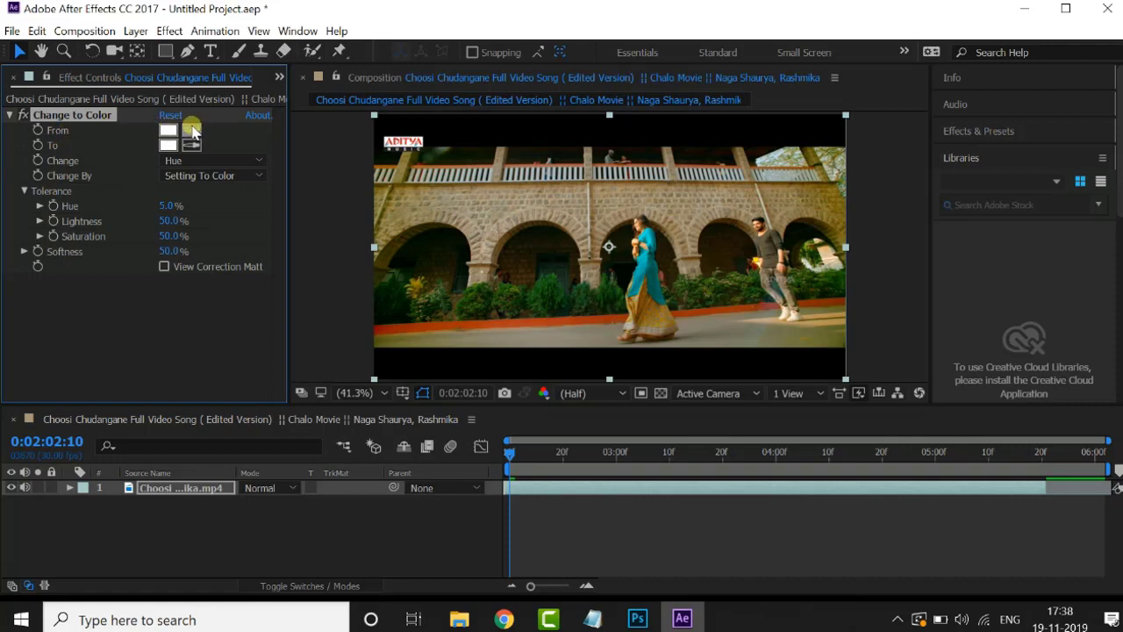
pyautogui.click(191, 131)
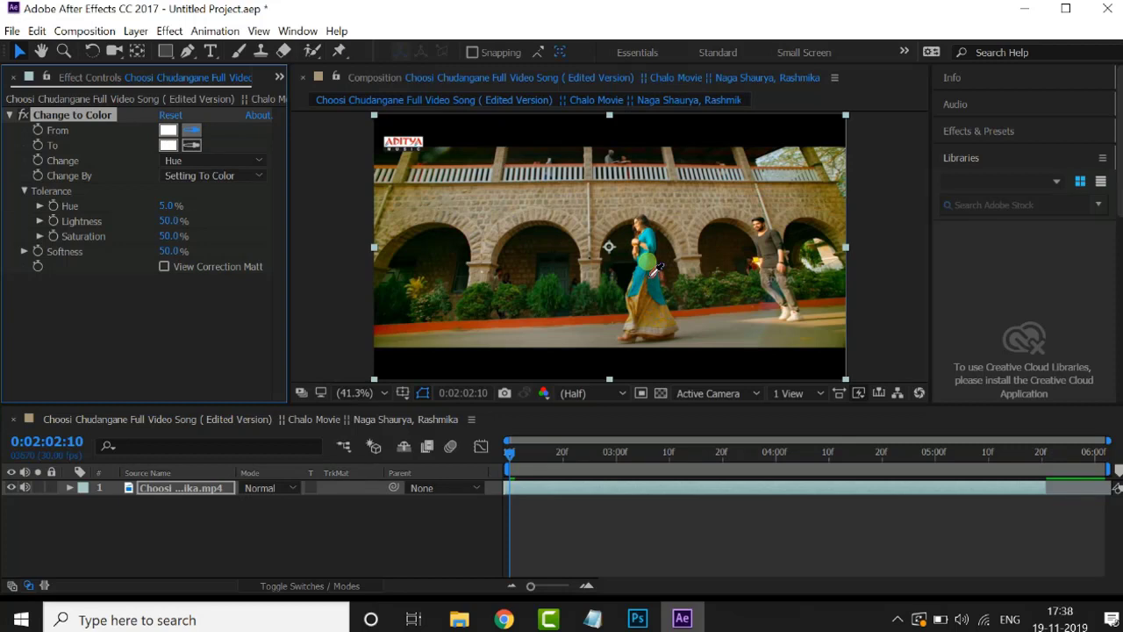
pyautogui.click(647, 267)
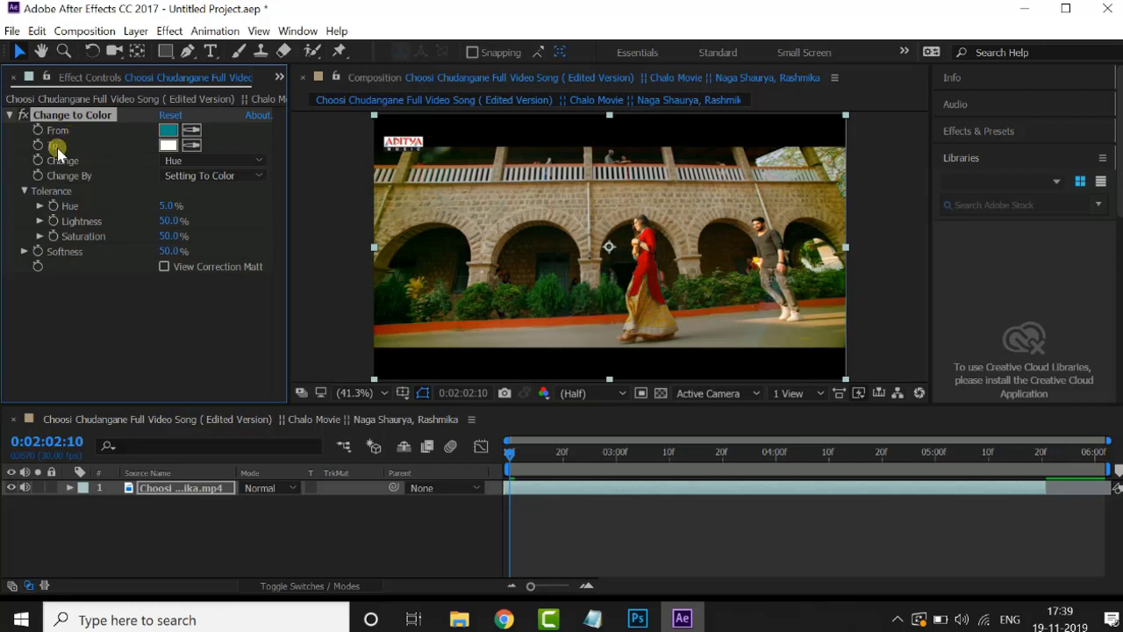
# Try green, orange and red hues for the effect's To color, and set it to deep blue, hex 1D0EC0
pyautogui.click(167, 146)
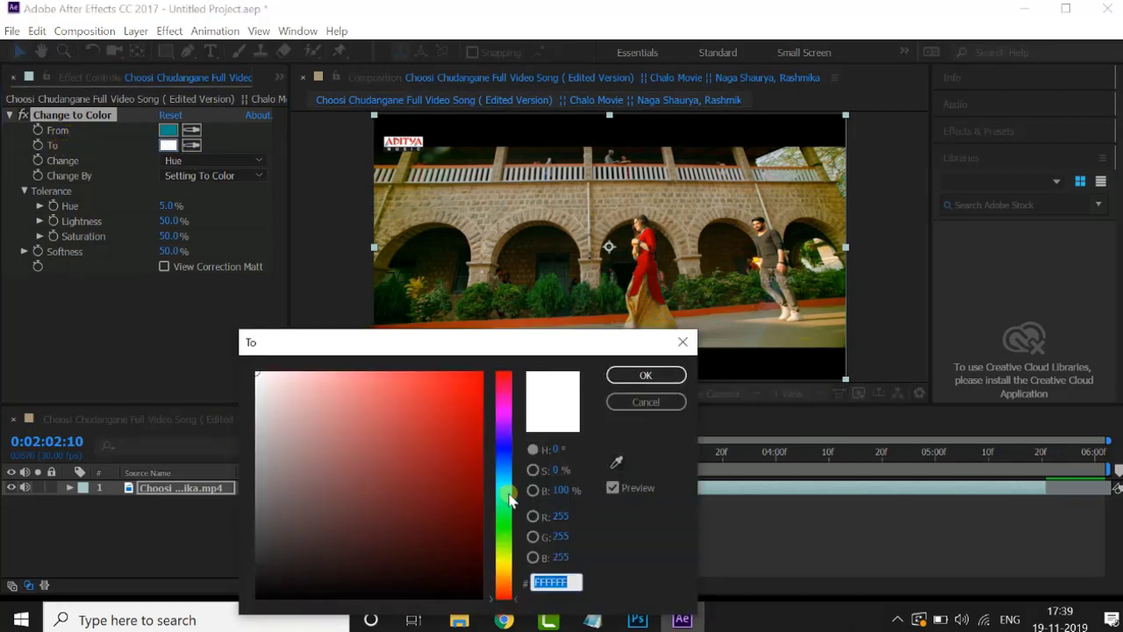
pyautogui.click(509, 455)
pyautogui.click(466, 427)
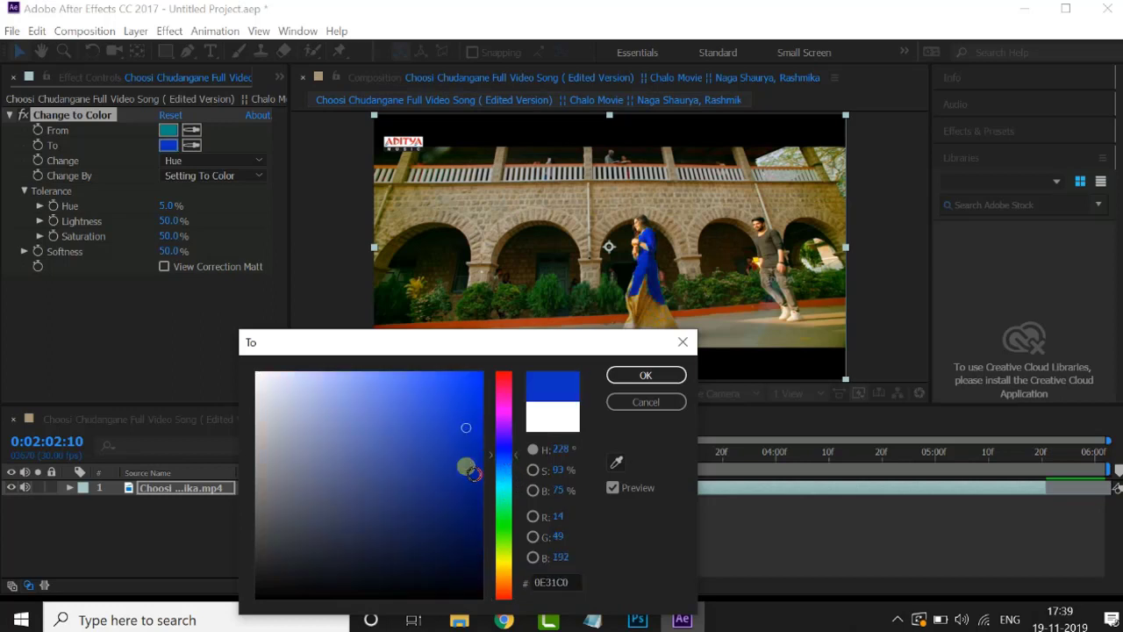
pyautogui.click(507, 526)
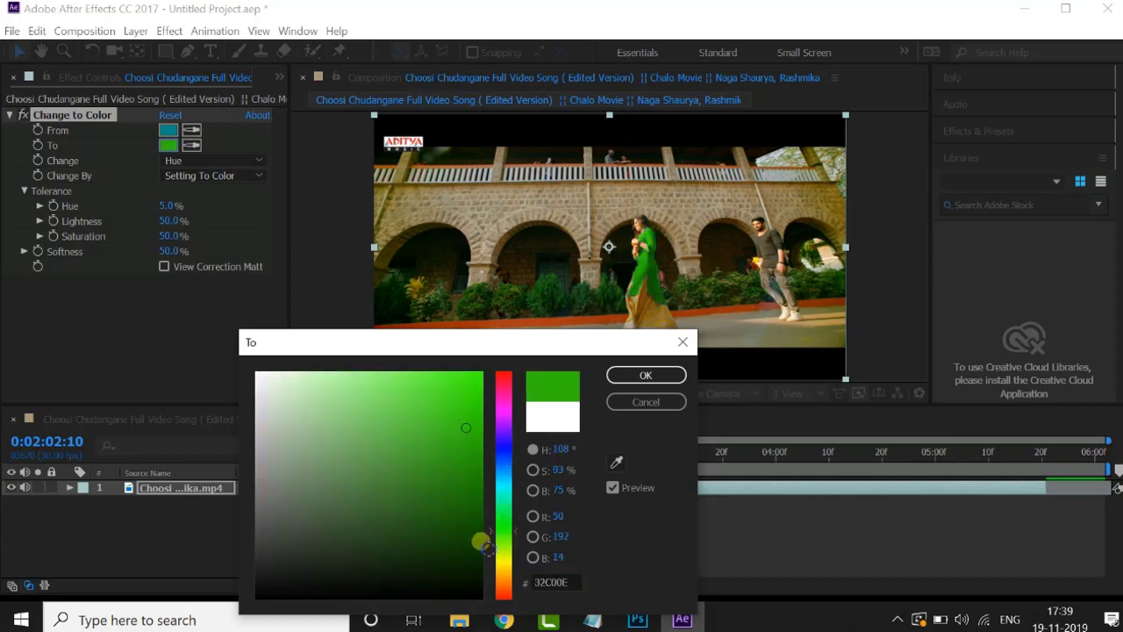
pyautogui.click(505, 575)
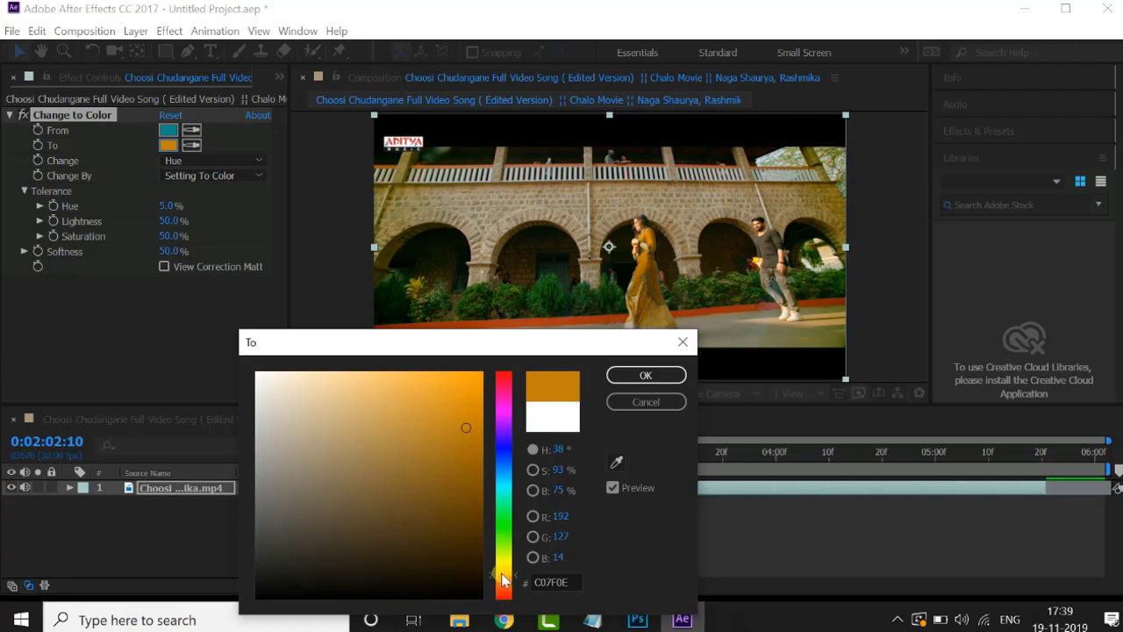
pyautogui.moveTo(514, 507); pyautogui.dragTo(506, 375)
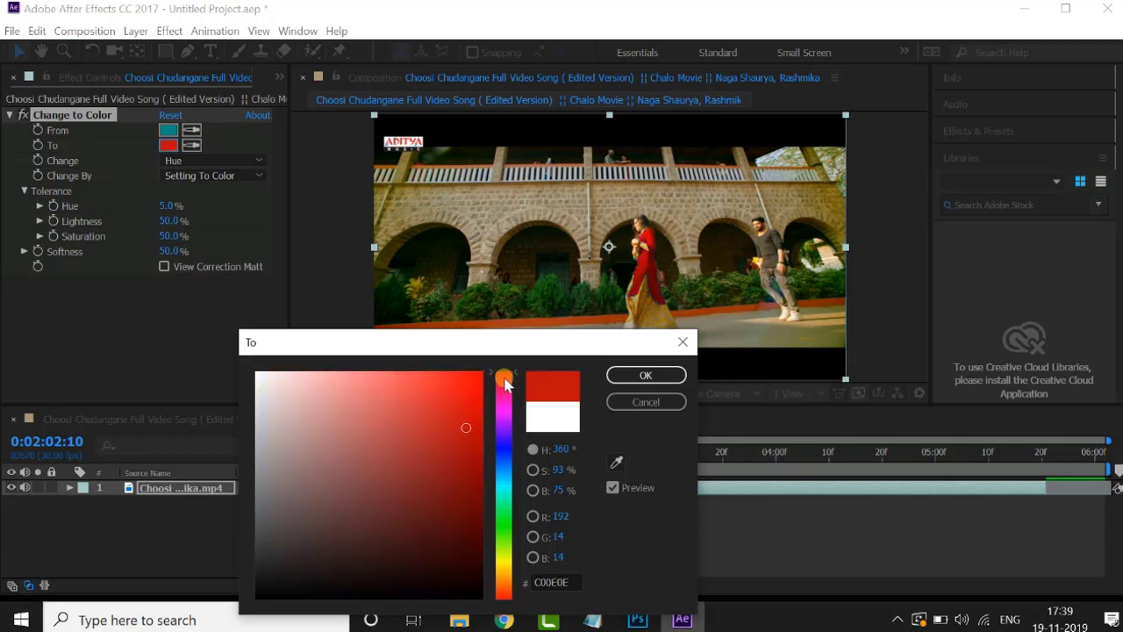
pyautogui.click(505, 448)
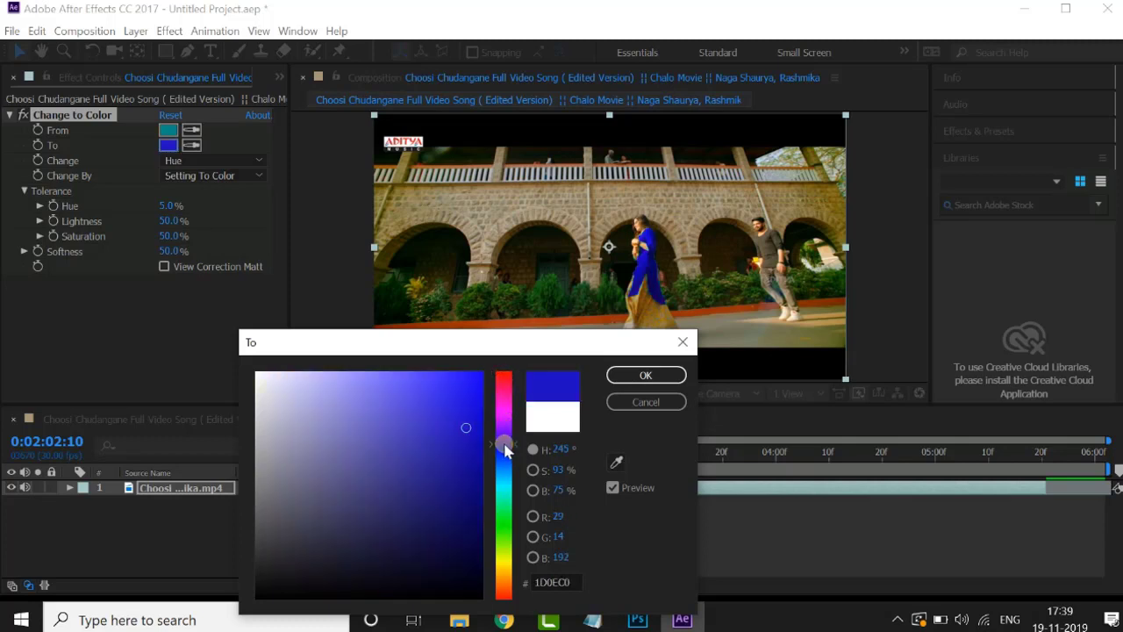
pyautogui.click(651, 377)
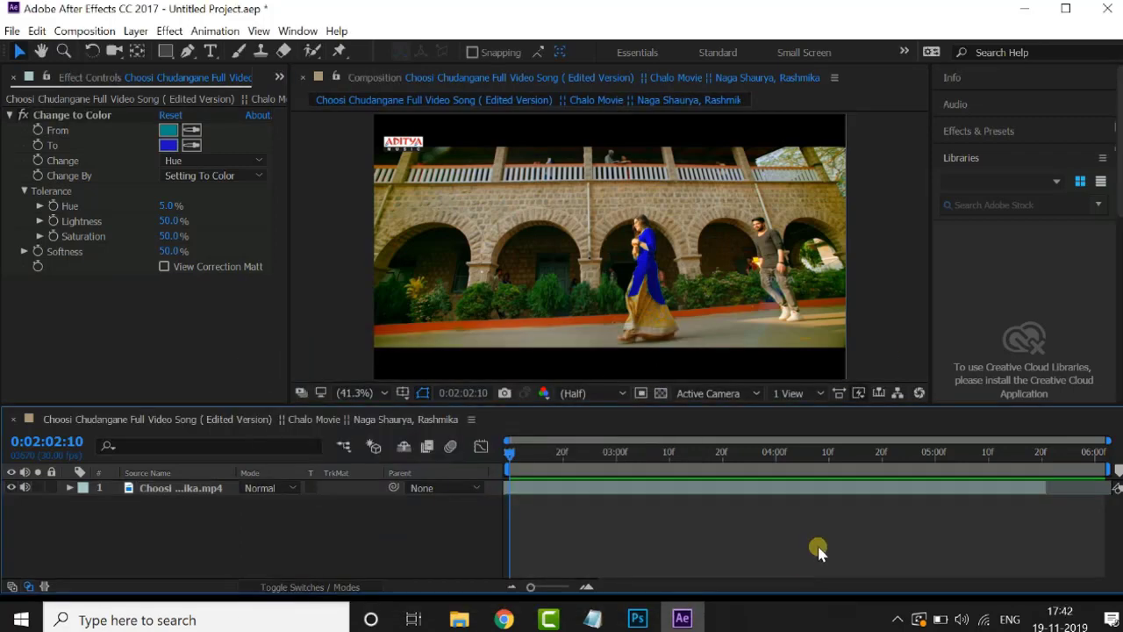
# Play back the recolored clip in a maximized composition view, then restore the normal layout
pyautogui.click(877, 263)
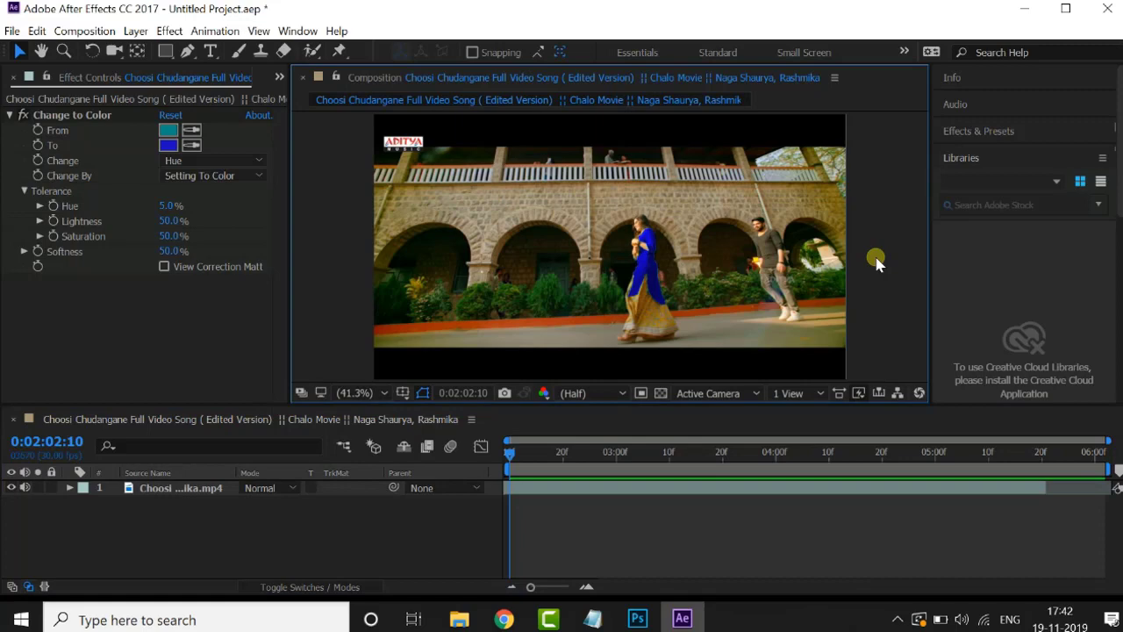
pyautogui.press('`')
pyautogui.press('space')
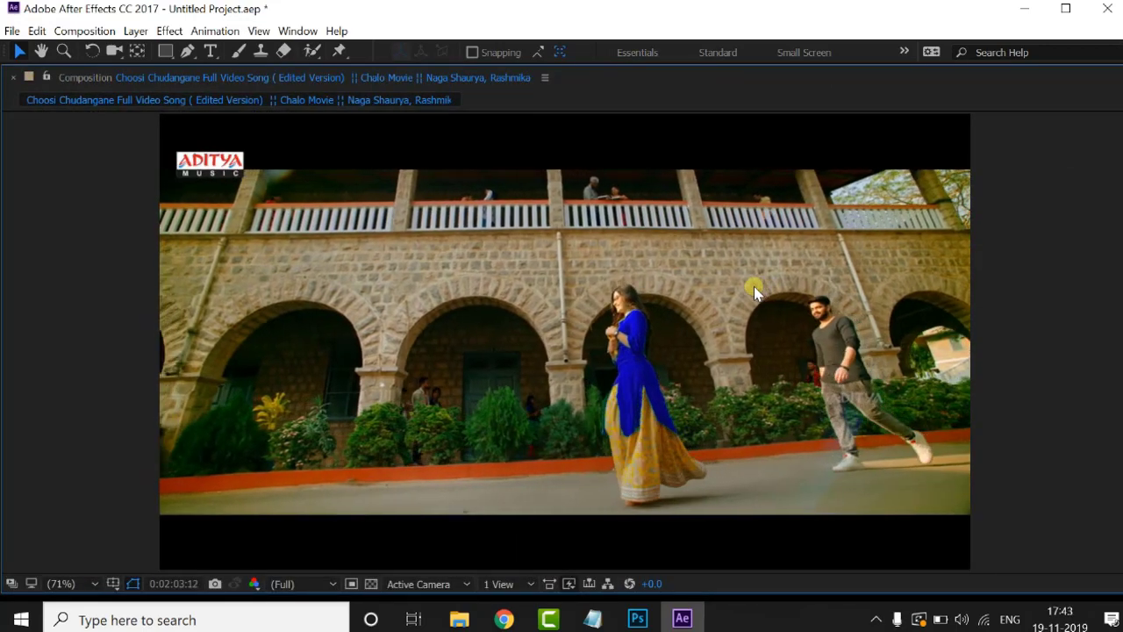
pyautogui.press('space')
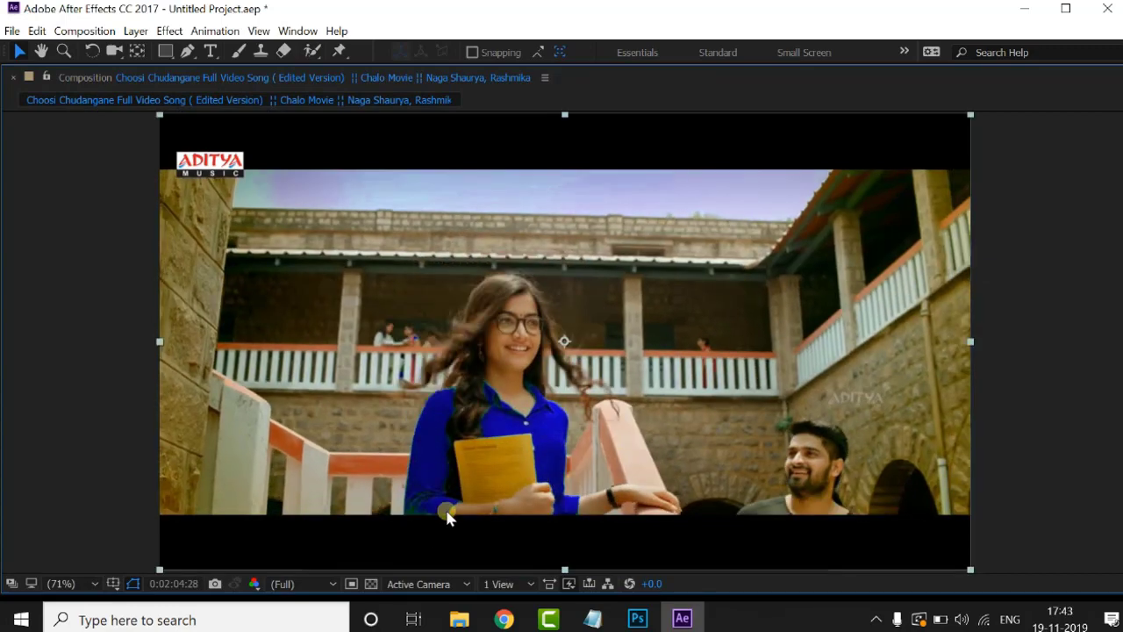
pyautogui.press('`')
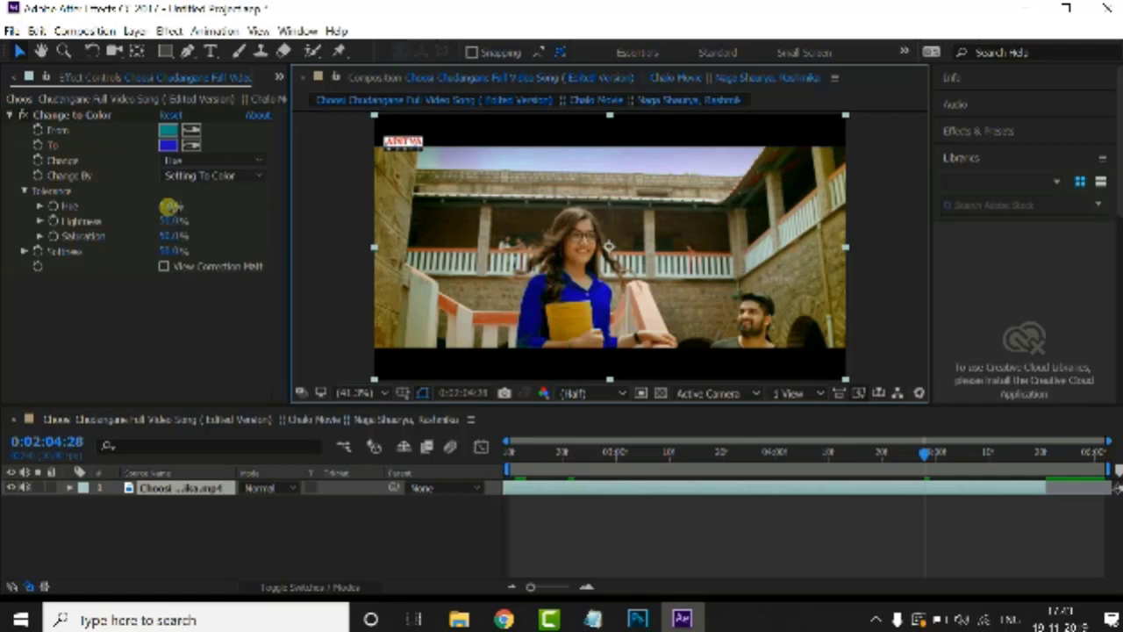
# Set the effect's Hue tolerance to 9% and play back the recolored clip in a maximized composition view
pyautogui.click(170, 206)
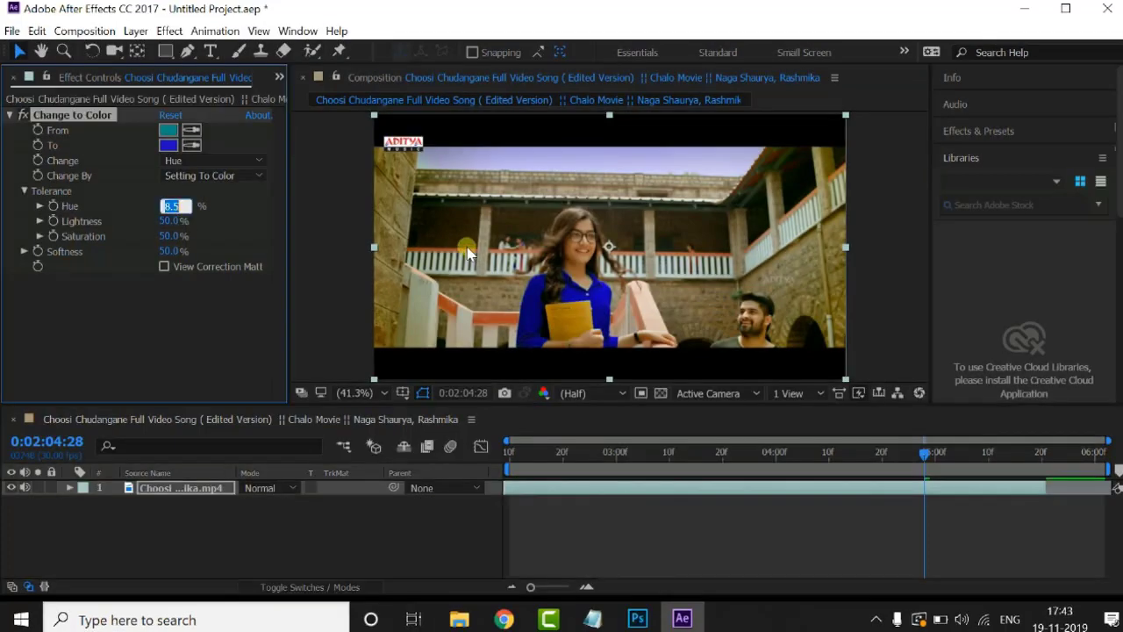
pyautogui.click(241, 348)
pyautogui.click(792, 476)
pyautogui.press('space')
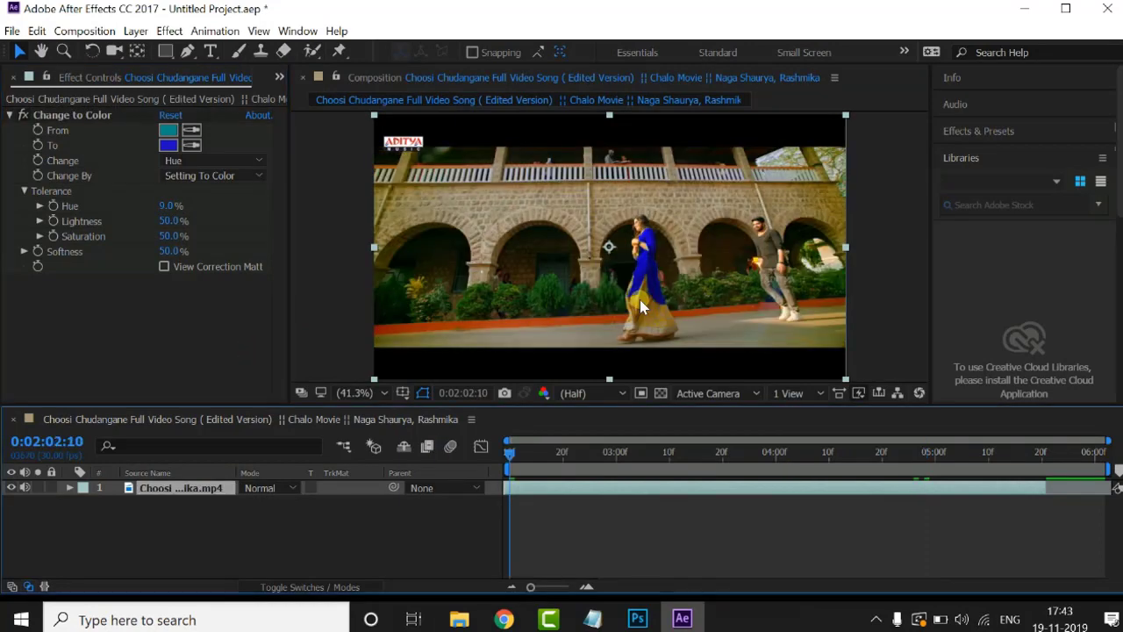
pyautogui.press('`')
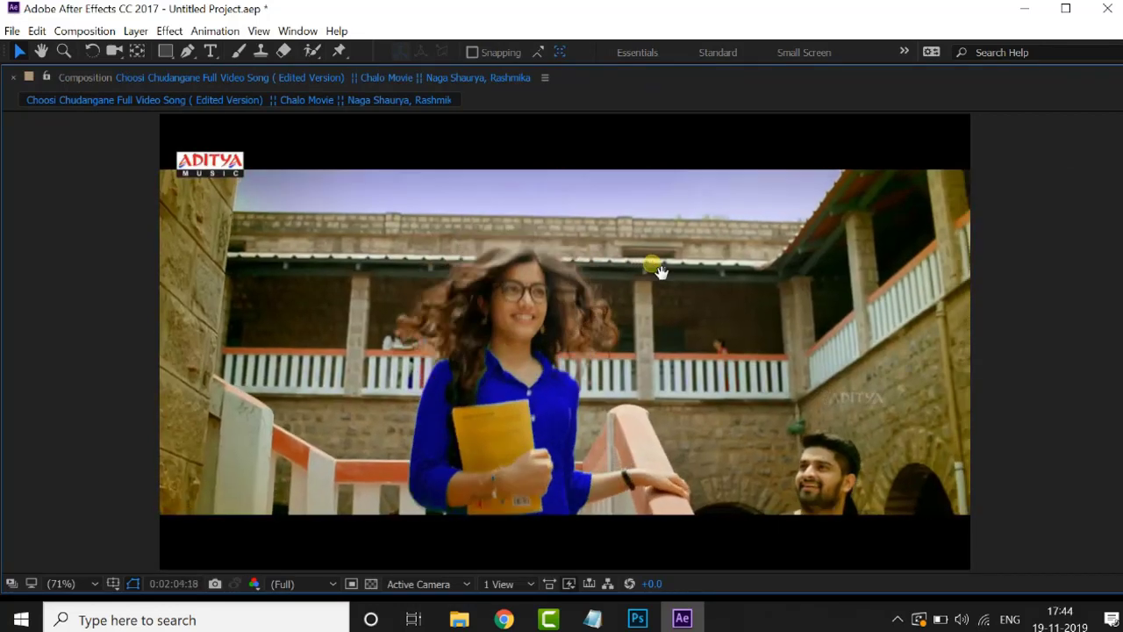
pyautogui.click(651, 263)
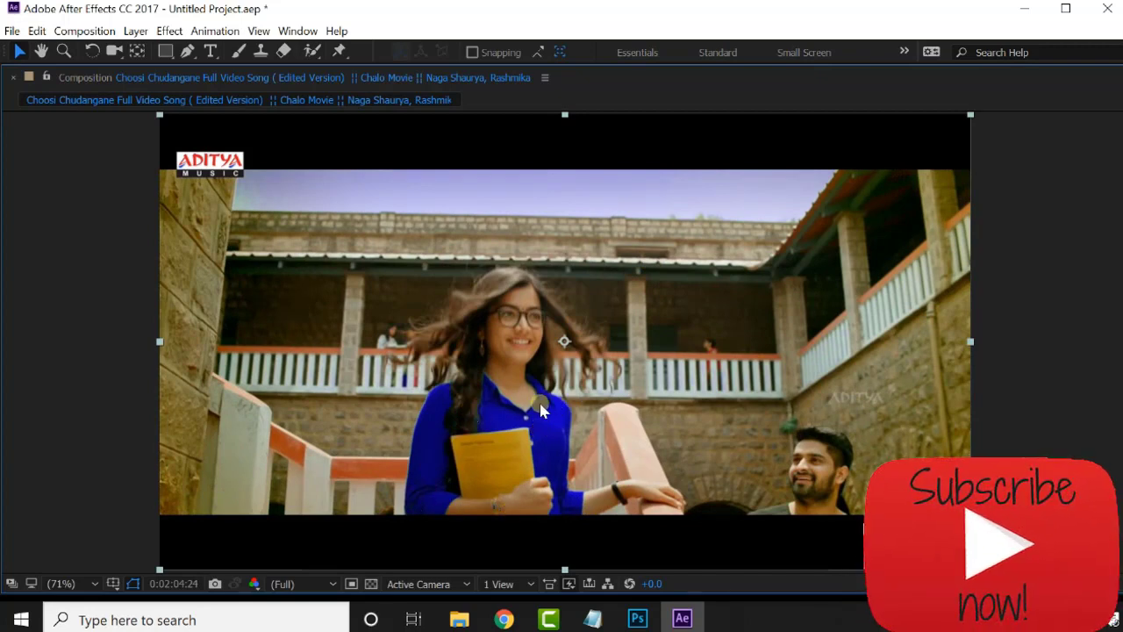
pyautogui.press('`')
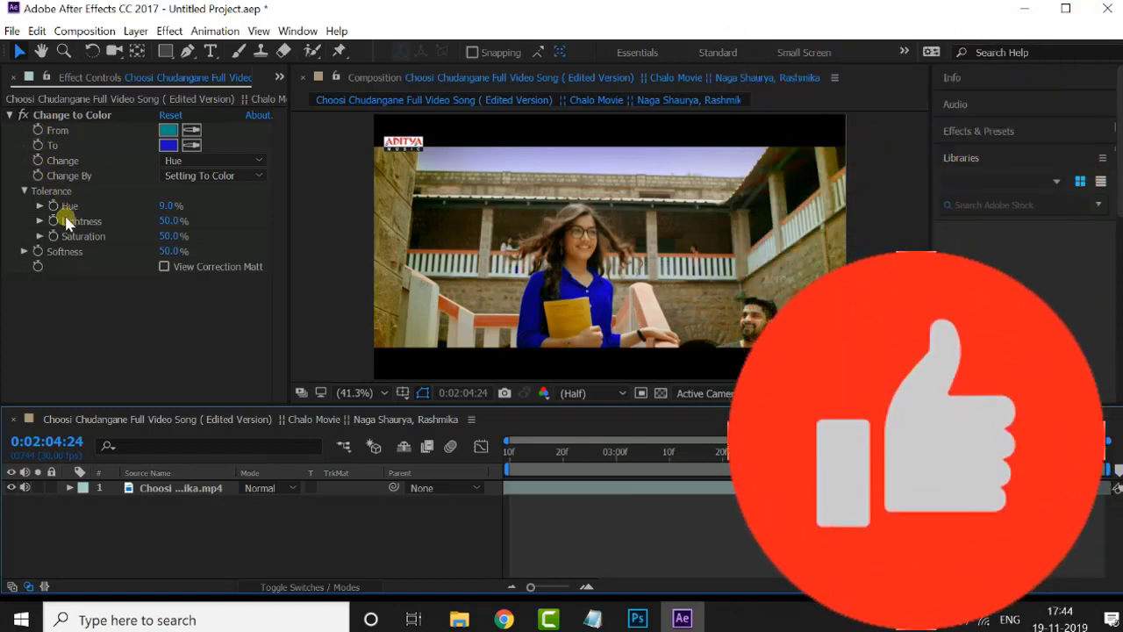
# Delete the song clip layer from the timeline and remove its composition and footage from the project
pyautogui.click(175, 487)
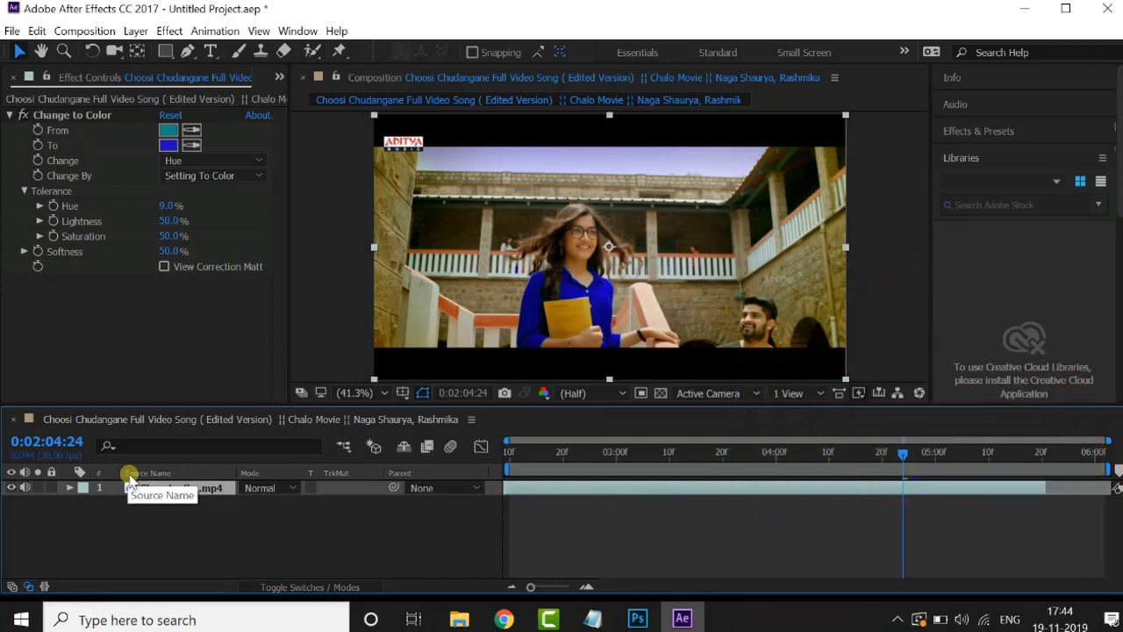
pyautogui.press('Delete')
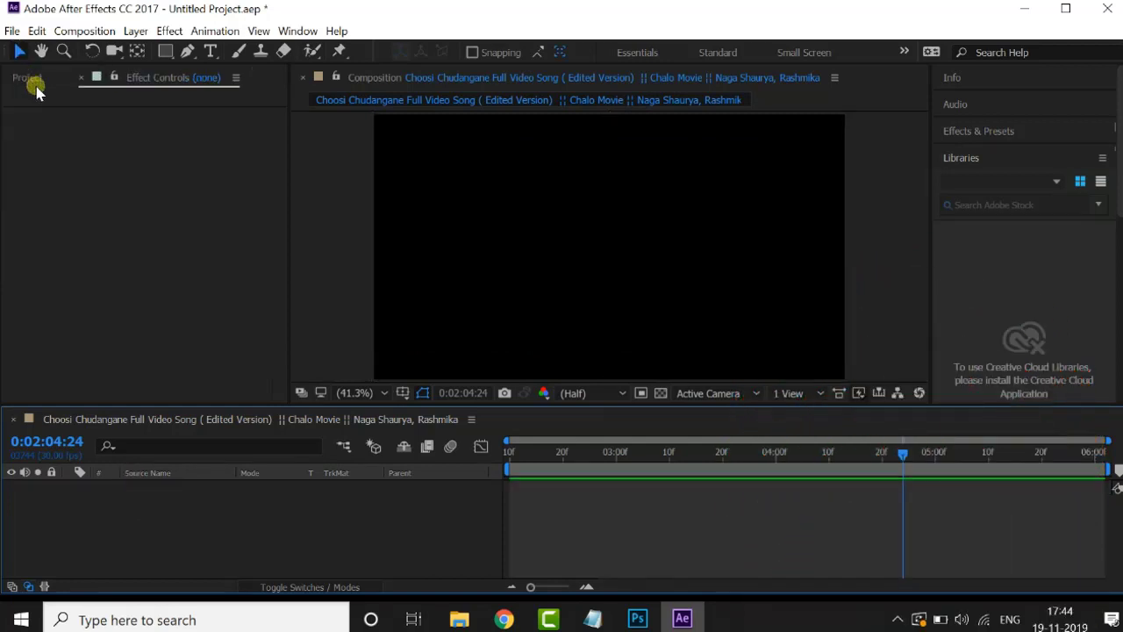
pyautogui.click(31, 80)
pyautogui.moveTo(170, 306); pyautogui.dragTo(29, 226)
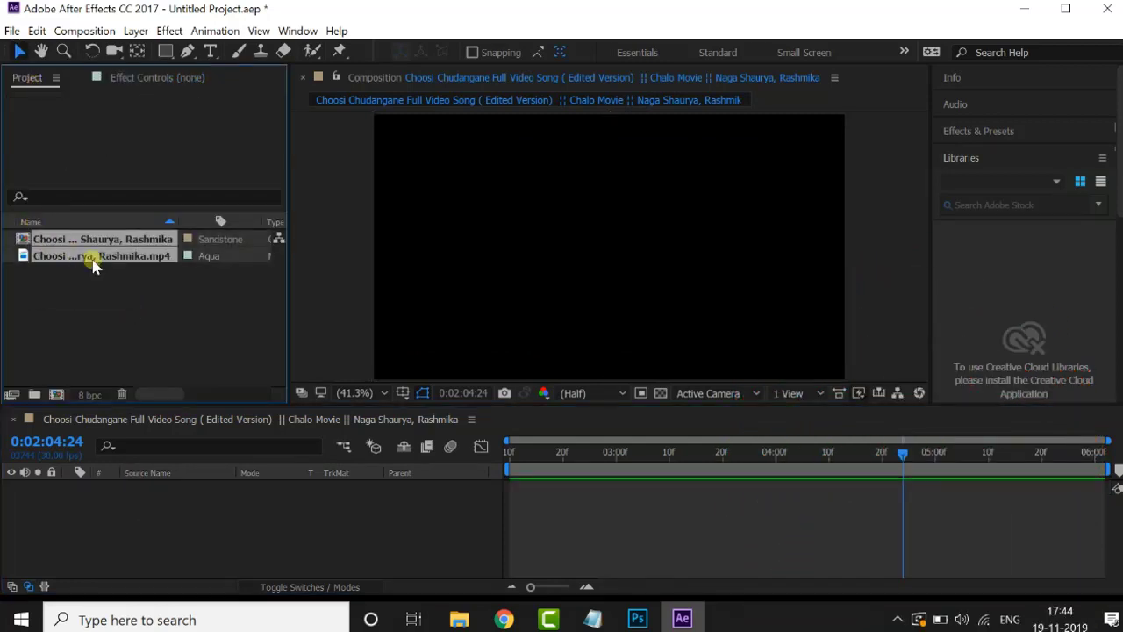
pyautogui.press('Delete')
pyautogui.click(653, 329)
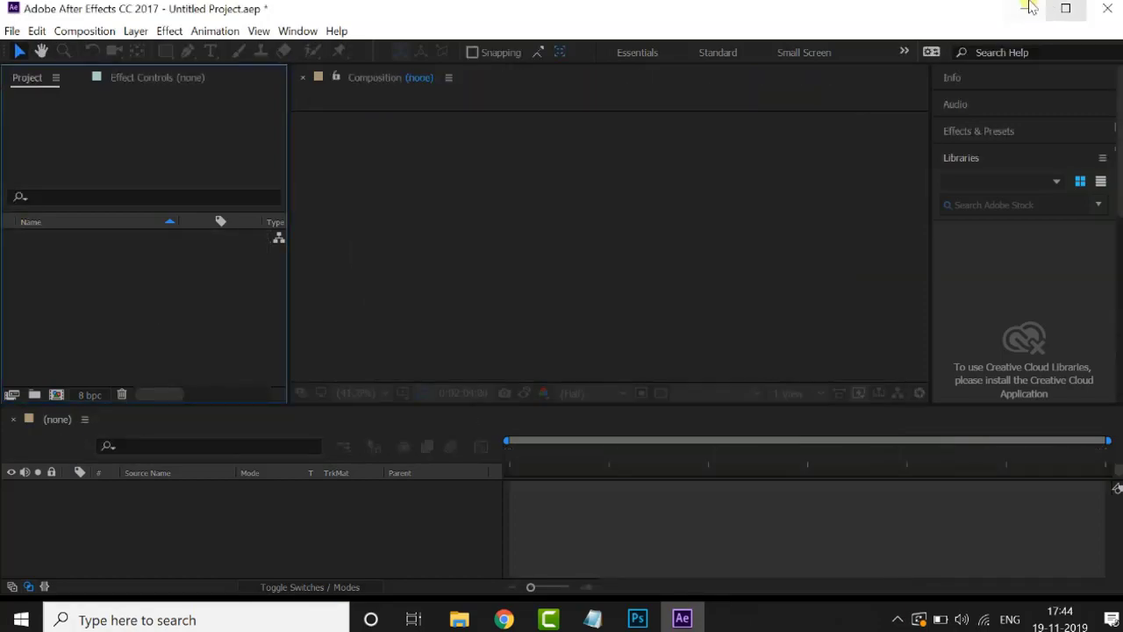
# Import the video VID_20191119_114107.mp4 and create a new composition from it
pyautogui.click(1023, 9)
pyautogui.moveTo(777, 445); pyautogui.dragTo(146, 316)
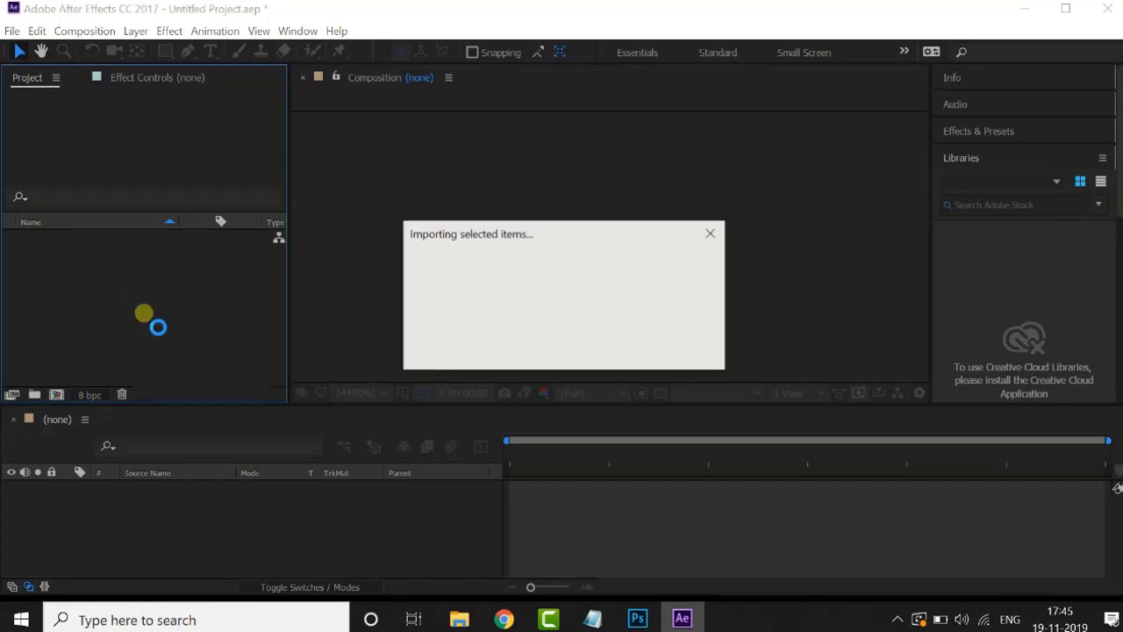
pyautogui.moveTo(113, 243); pyautogui.dragTo(112, 520)
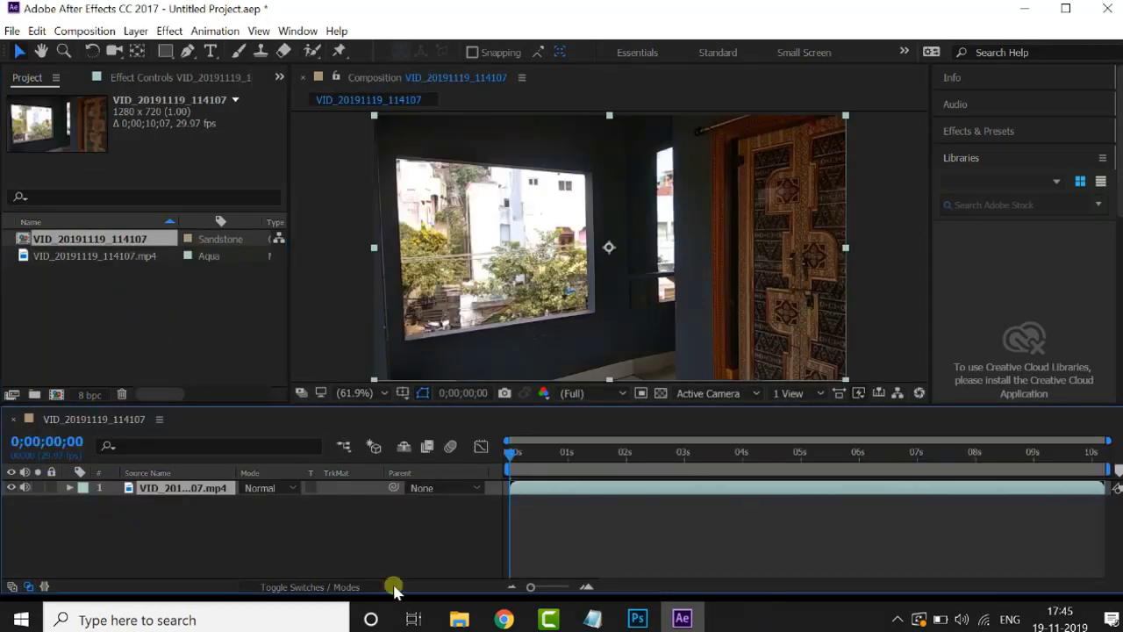
# Split the video layer at 0;00;01;27, just as the man appears, and delete the part before it
pyautogui.moveTo(514, 458); pyautogui.dragTo(621, 458)
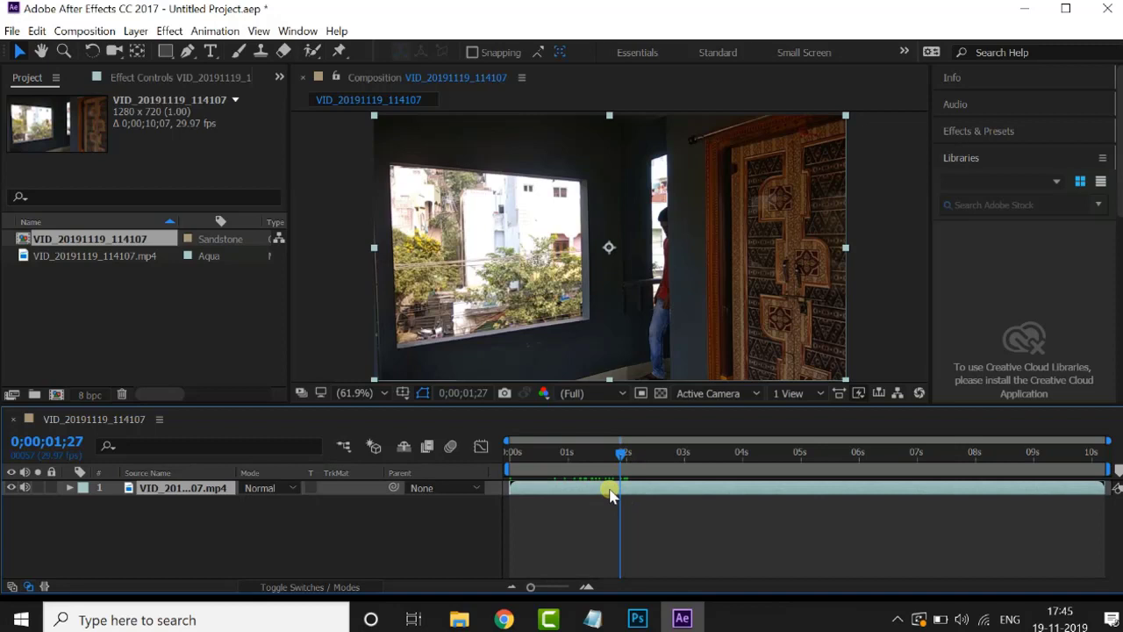
pyautogui.hotkey('ctrl', 'shift', 'd')
pyautogui.click(571, 507)
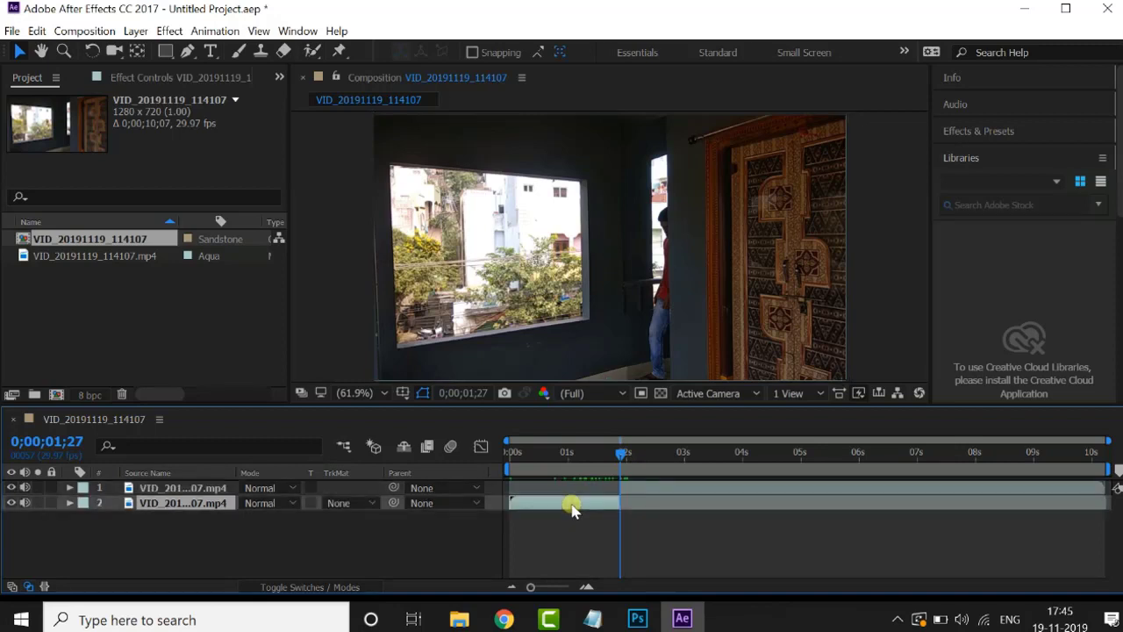
pyautogui.press('Delete')
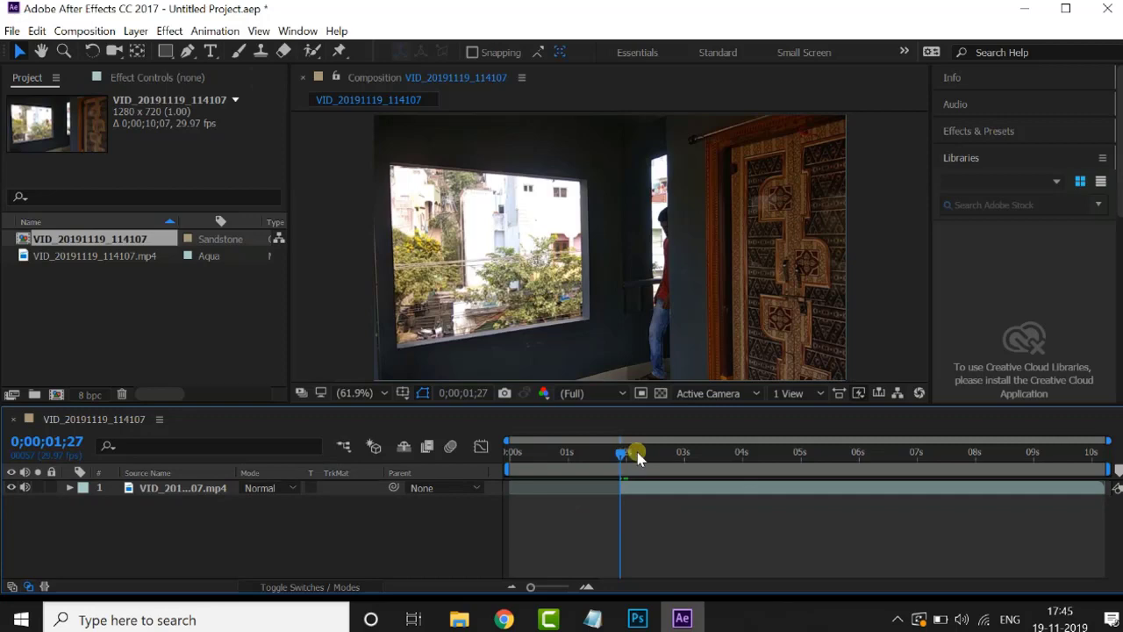
# Split the remaining video layer at 0;00;08;00 and delete the part after it
pyautogui.moveTo(638, 458); pyautogui.dragTo(977, 471)
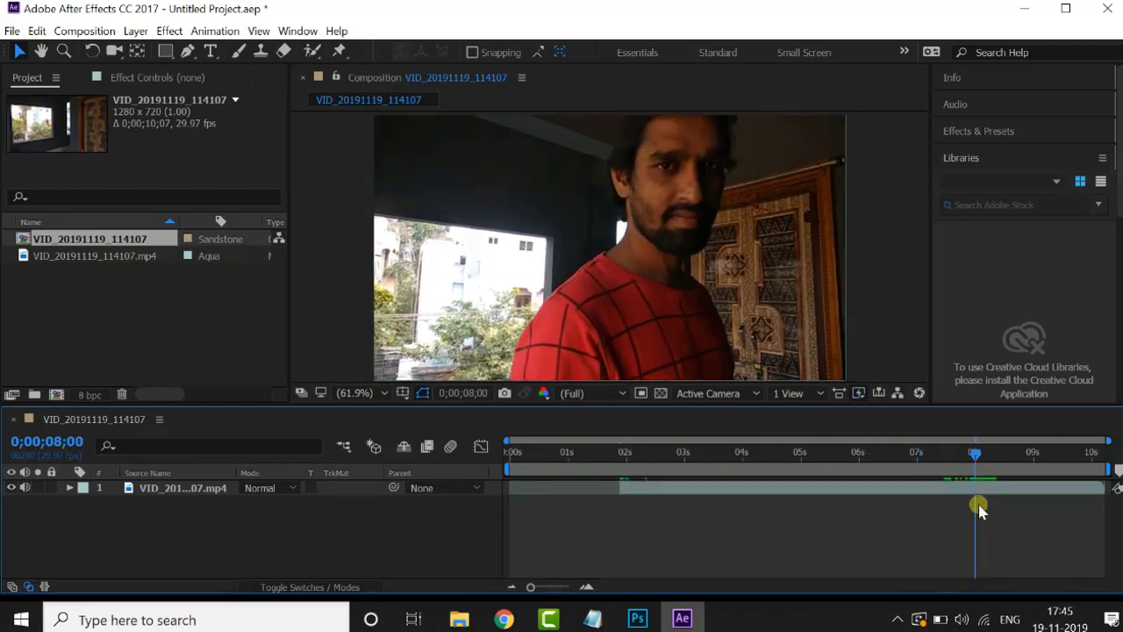
pyautogui.click(983, 494)
pyautogui.click(1084, 579)
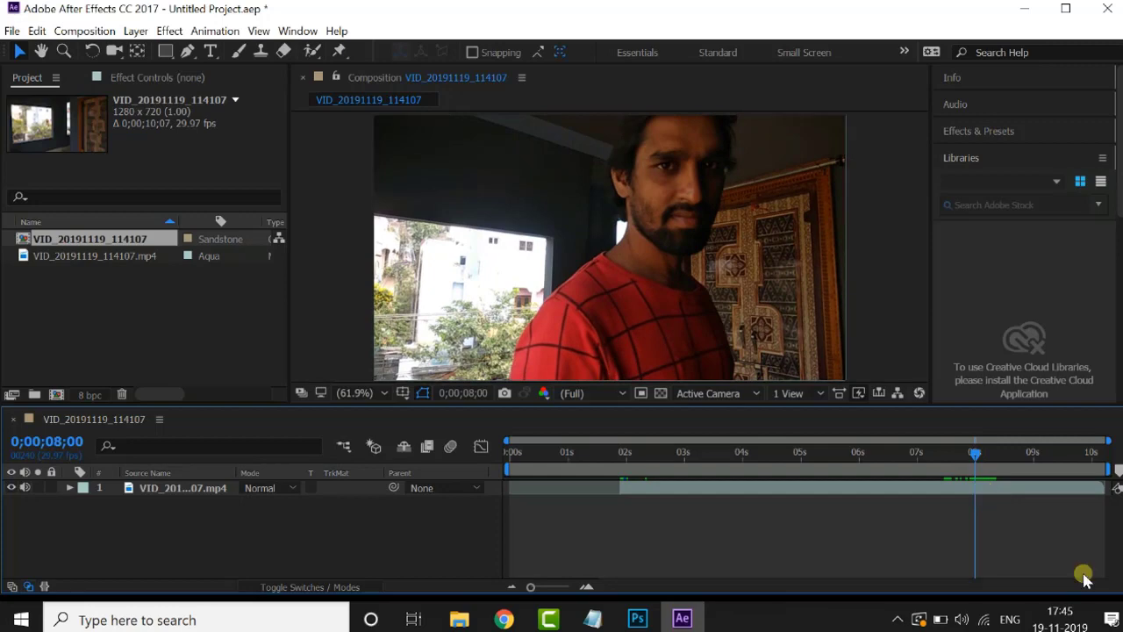
pyautogui.click(36, 30)
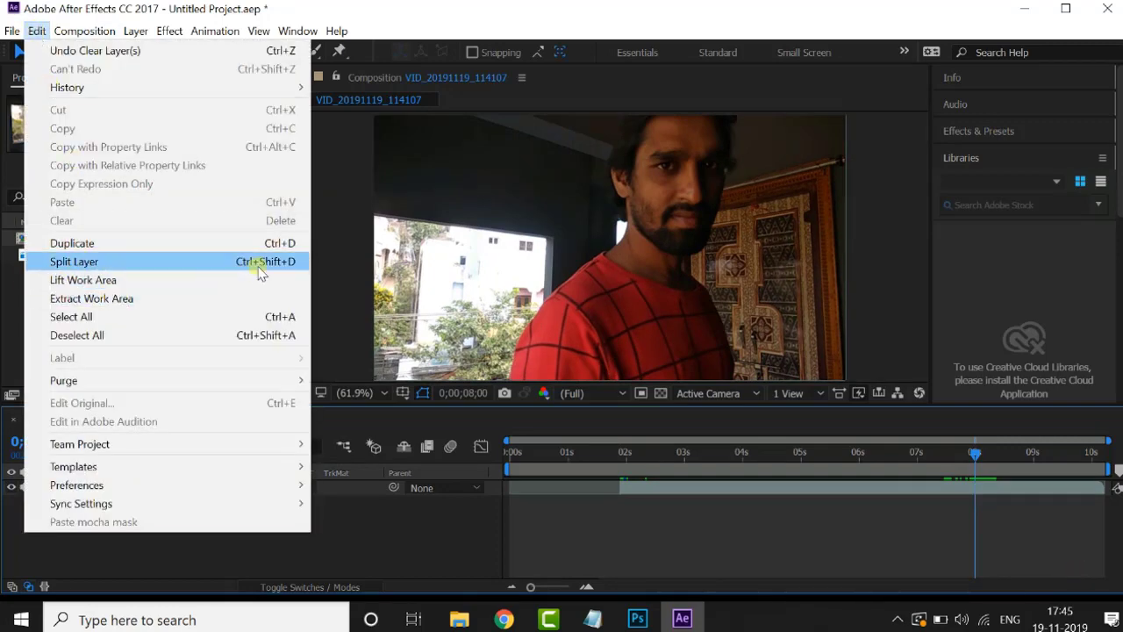
pyautogui.click(111, 261)
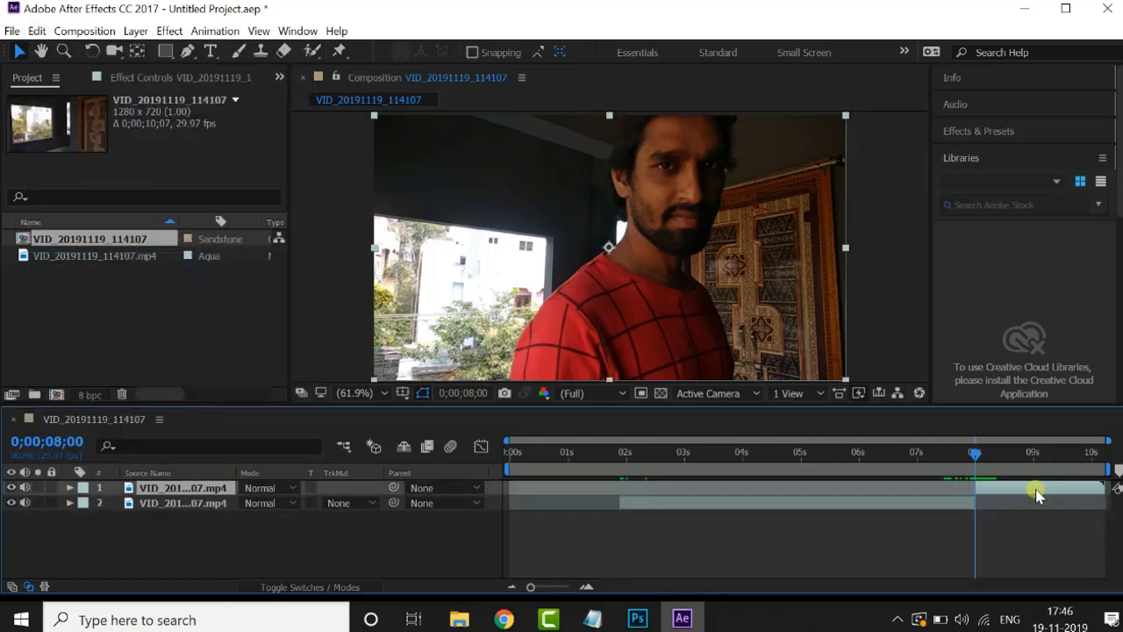
pyautogui.press('Delete')
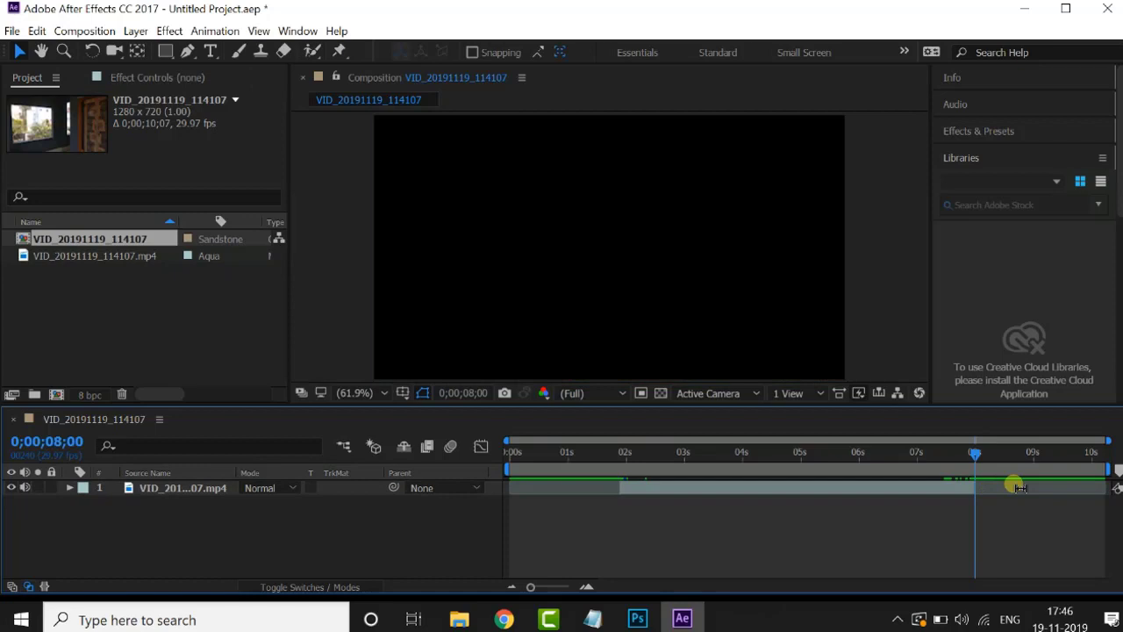
# Fit the work area to the remaining clip and trim the composition to it
pyautogui.moveTo(615, 451); pyautogui.dragTo(620, 452)
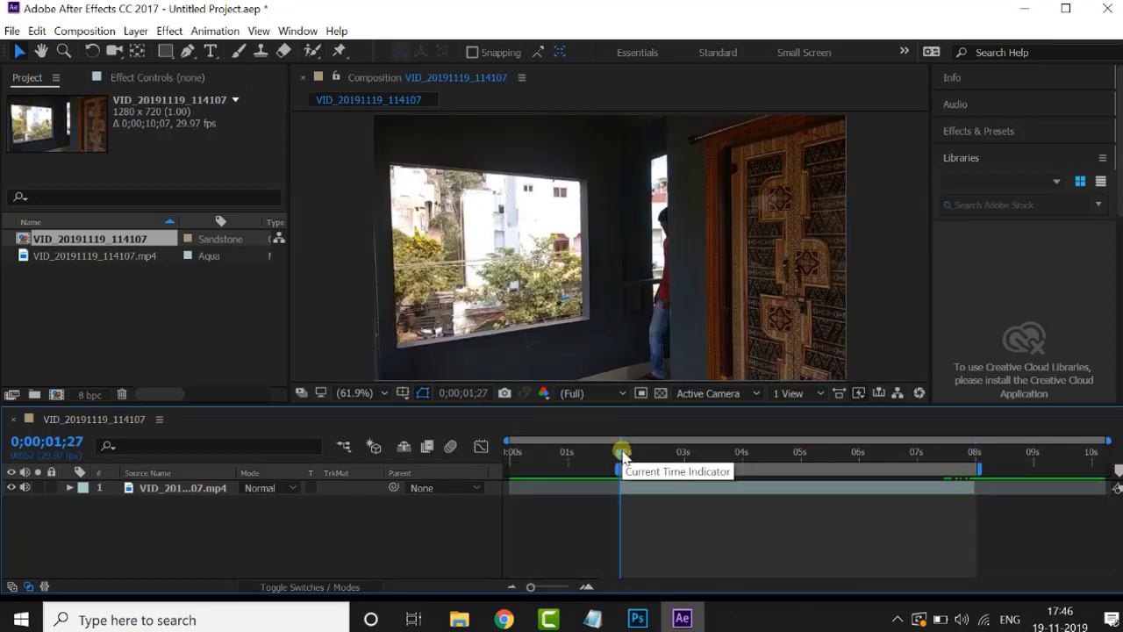
pyautogui.rightClick(713, 467)
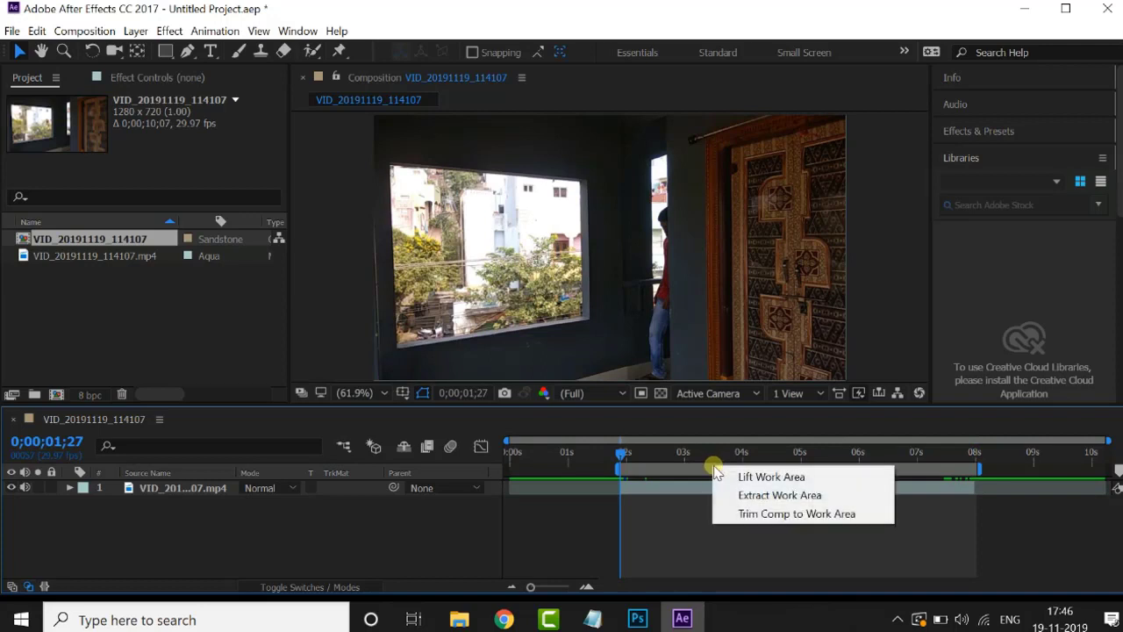
pyautogui.click(769, 514)
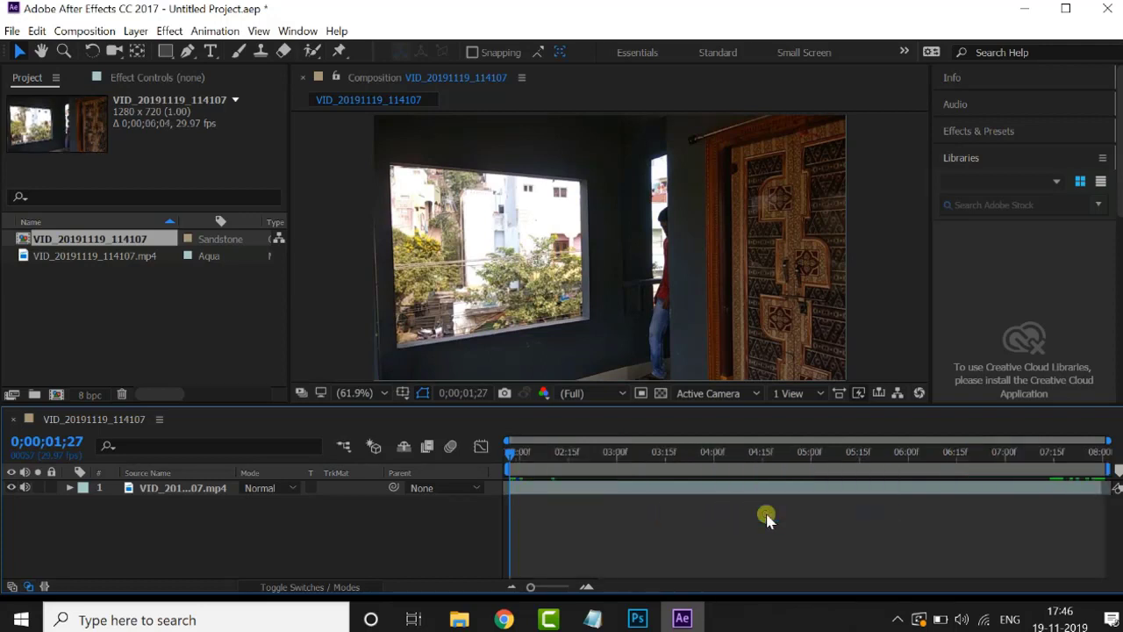
# Apply the Change to Color effect to the trimmed layer and sample the man's red shirt as the From color
pyautogui.click(659, 488)
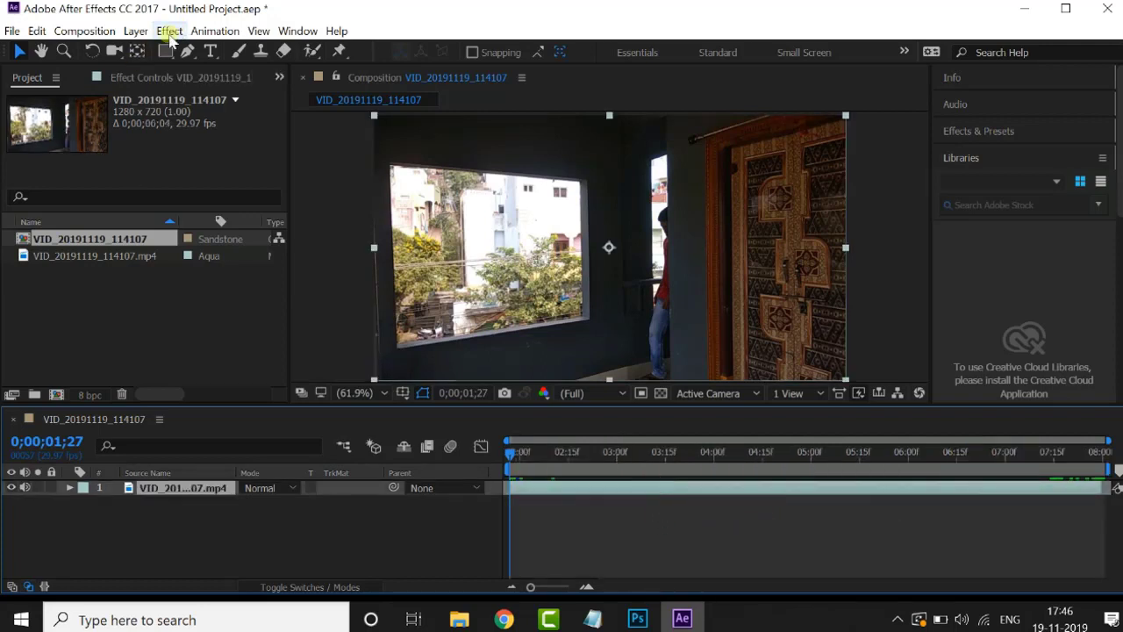
pyautogui.click(169, 32)
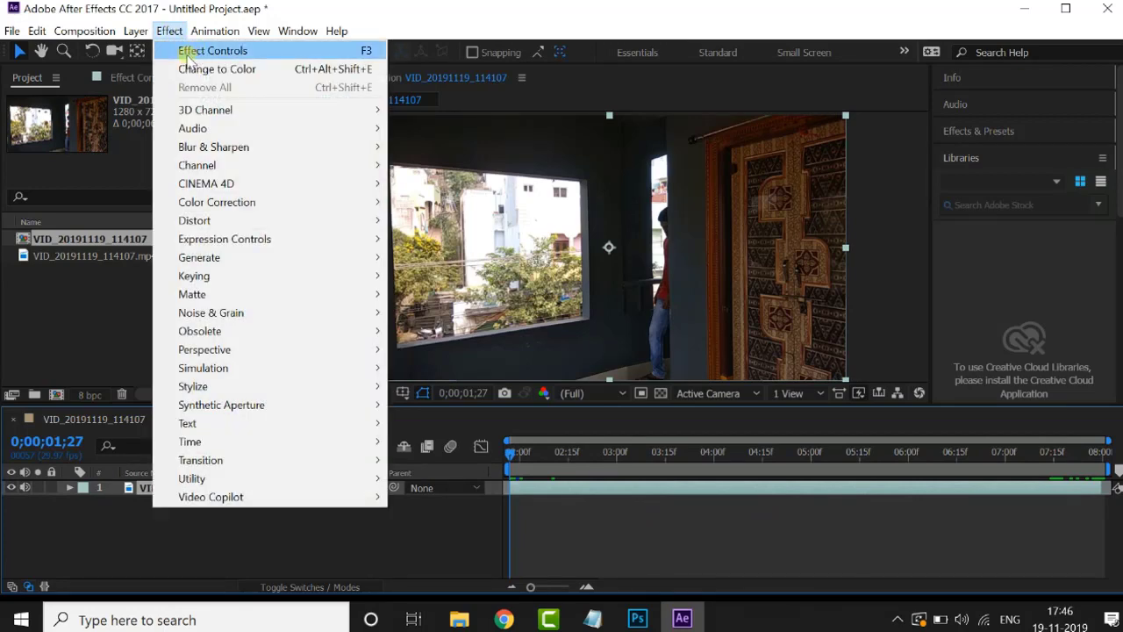
pyautogui.click(239, 70)
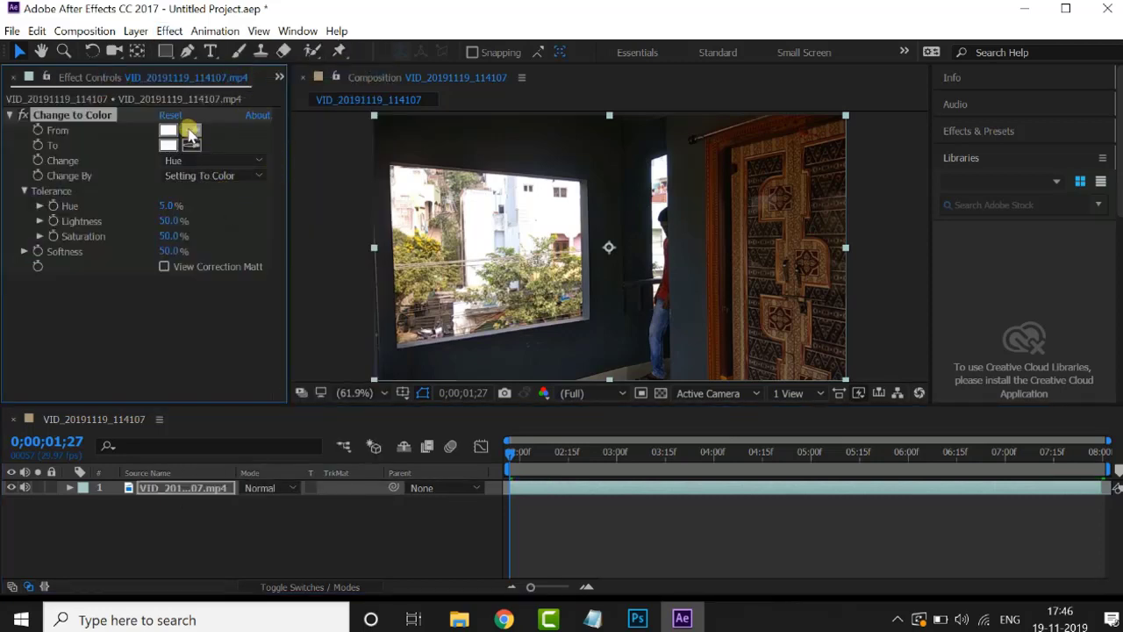
pyautogui.click(190, 132)
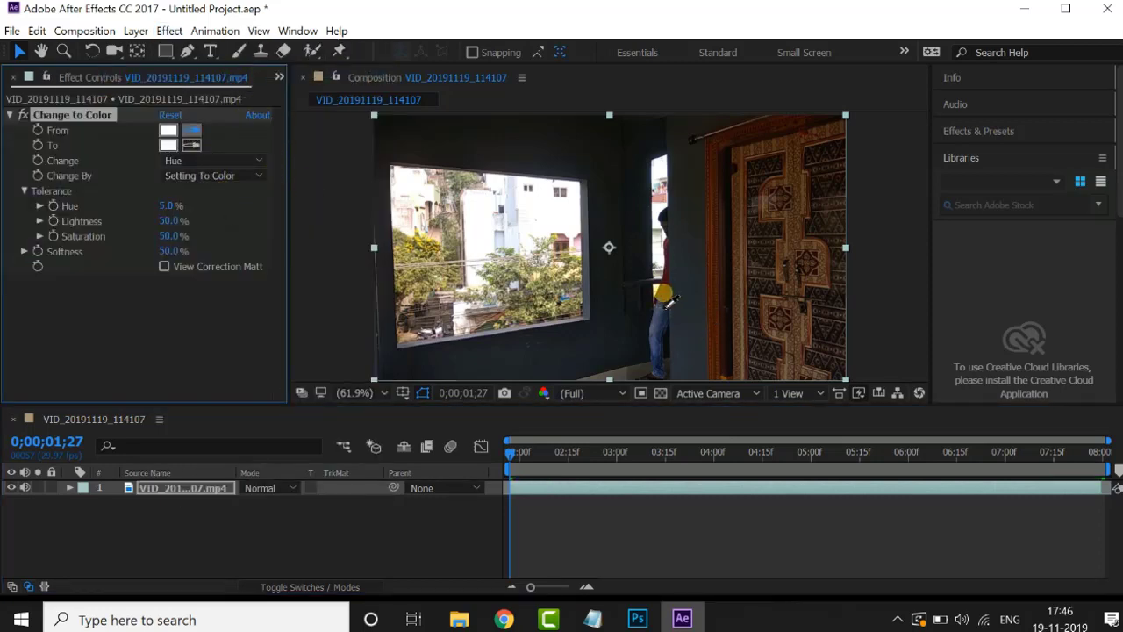
pyautogui.click(665, 301)
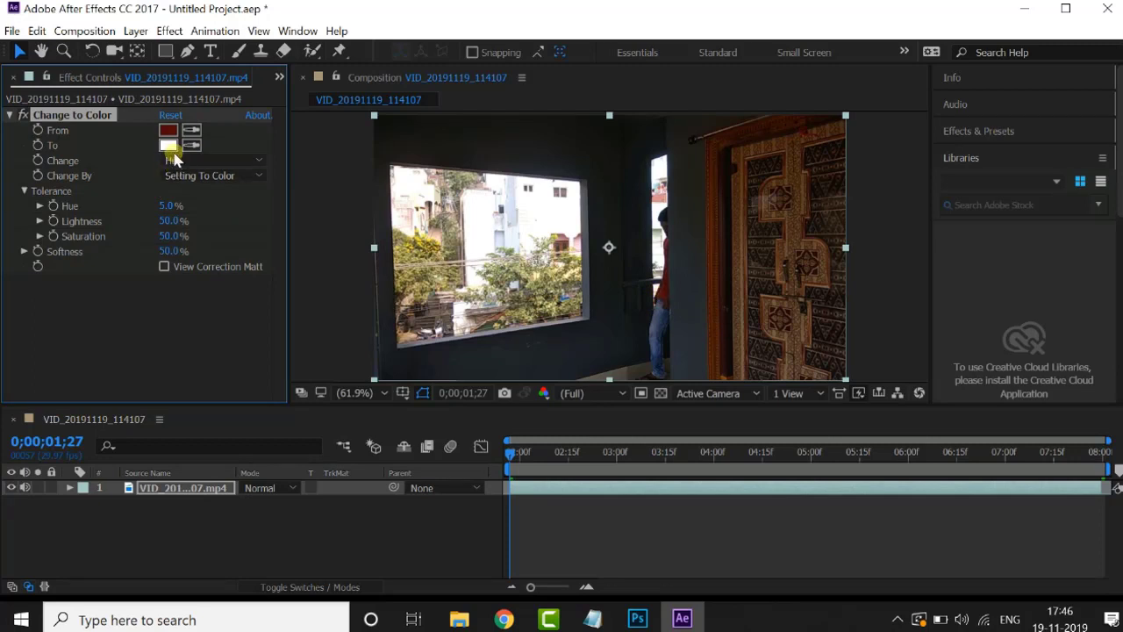
# Set the effect's To color to yellow
pyautogui.click(168, 146)
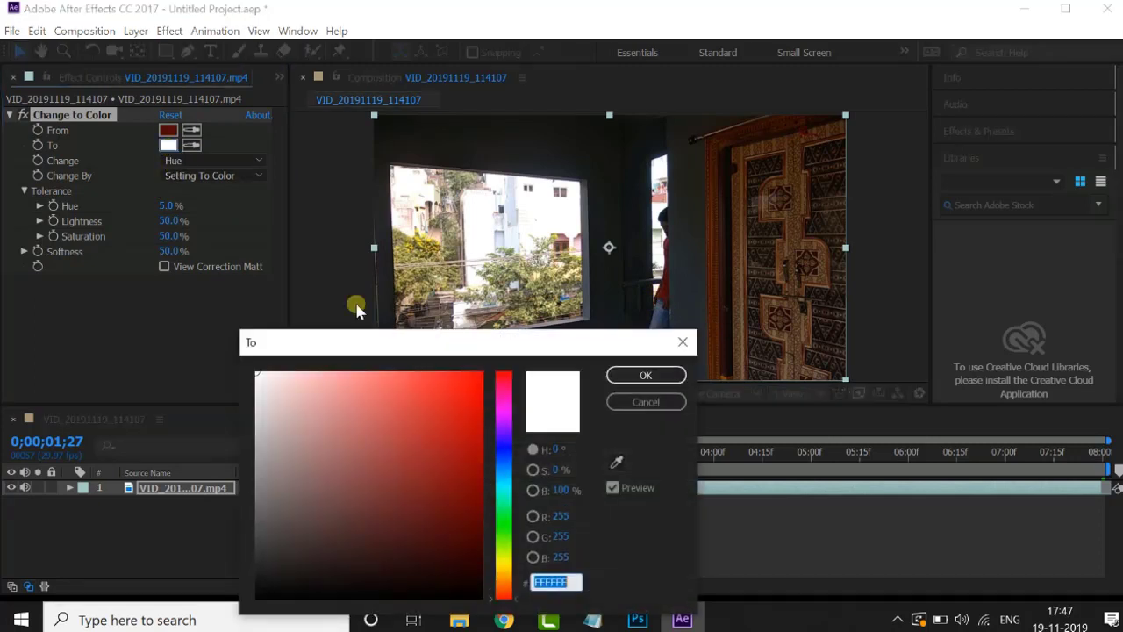
pyautogui.click(507, 571)
pyautogui.click(476, 416)
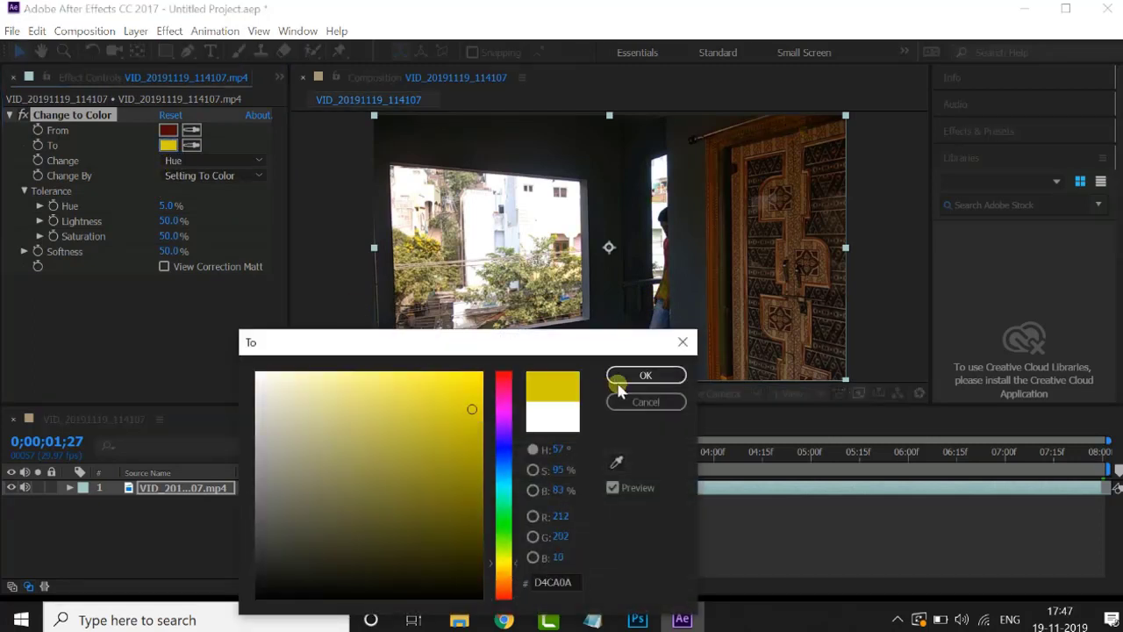
pyautogui.click(646, 375)
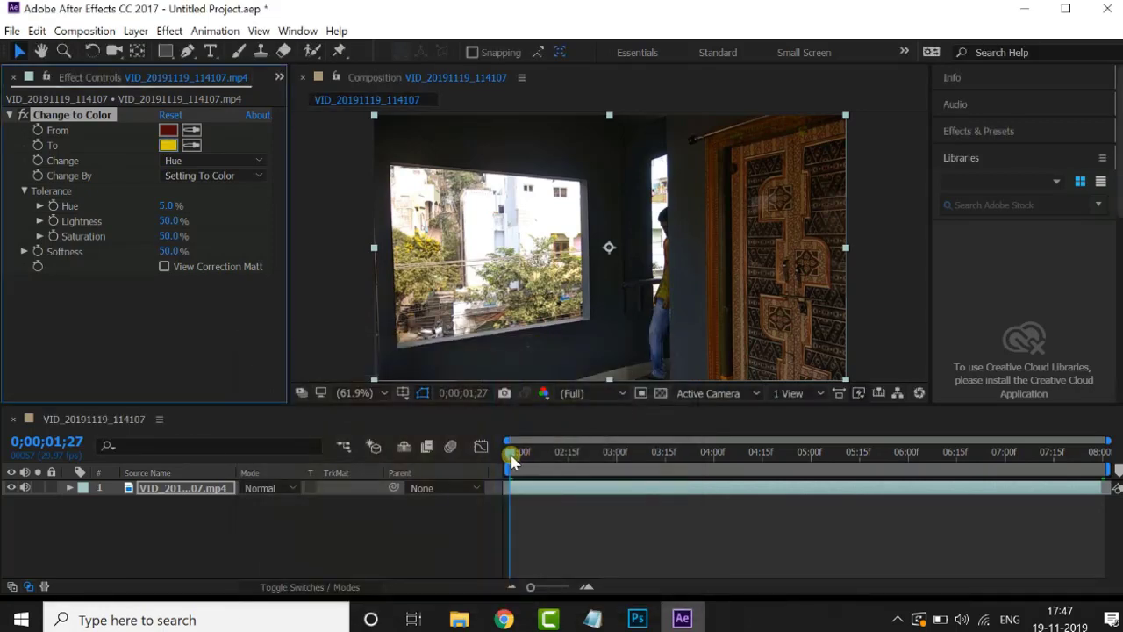
# Add a keyframe for the effect's To color at 0;00;03;09 and show the layer's keyframed properties in the timeline
pyautogui.moveTo(513, 460); pyautogui.dragTo(640, 462)
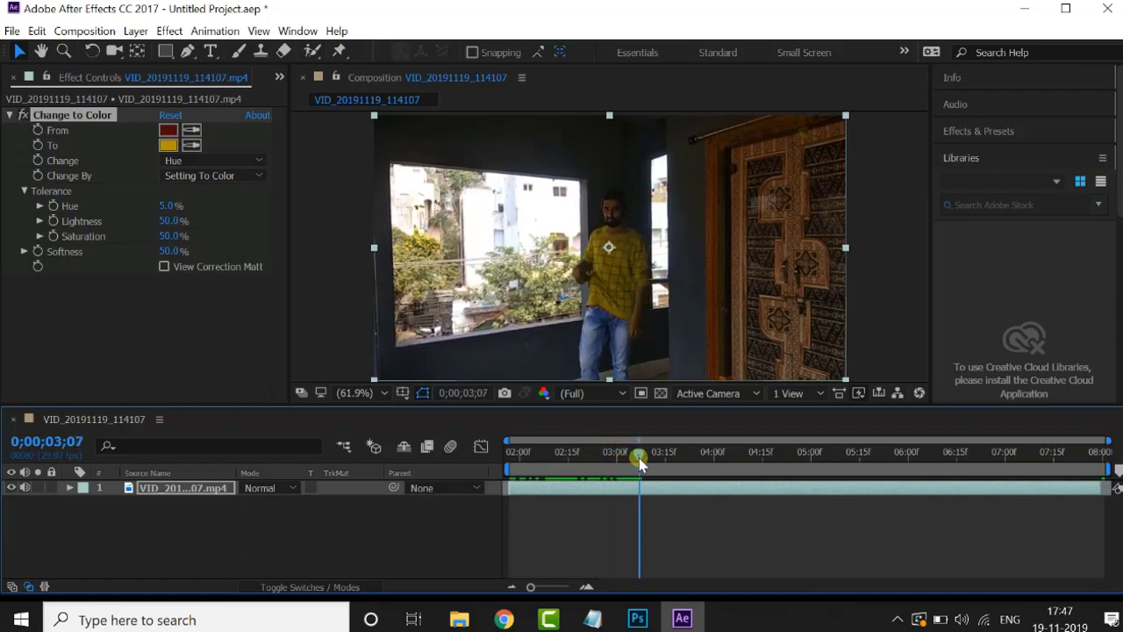
pyautogui.press('pagedown')
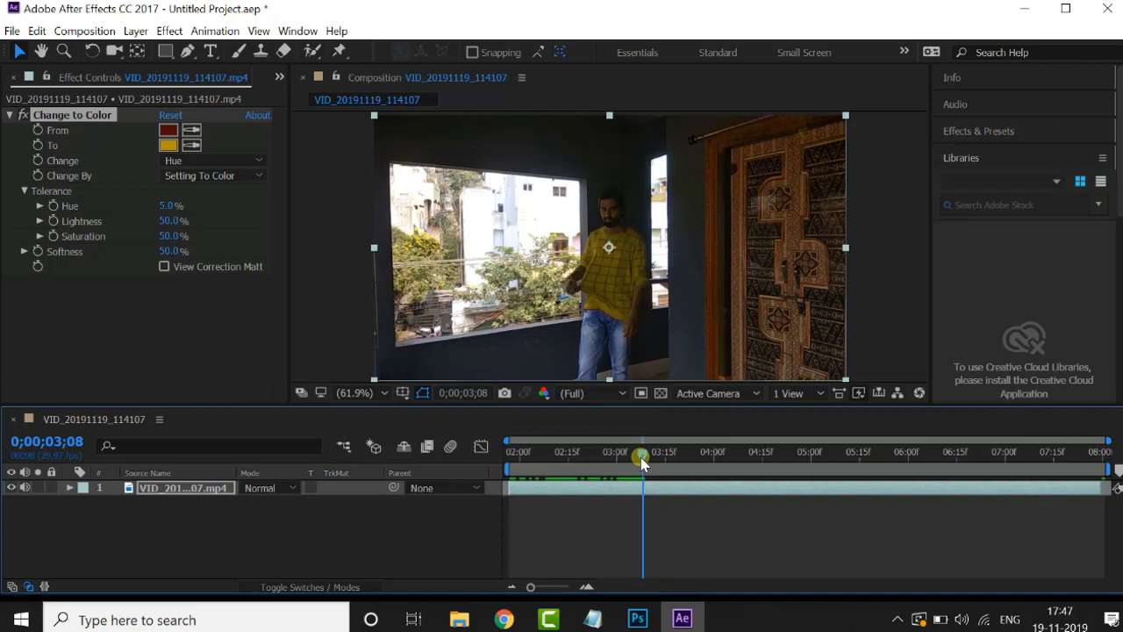
pyautogui.moveTo(645, 457); pyautogui.dragTo(648, 467)
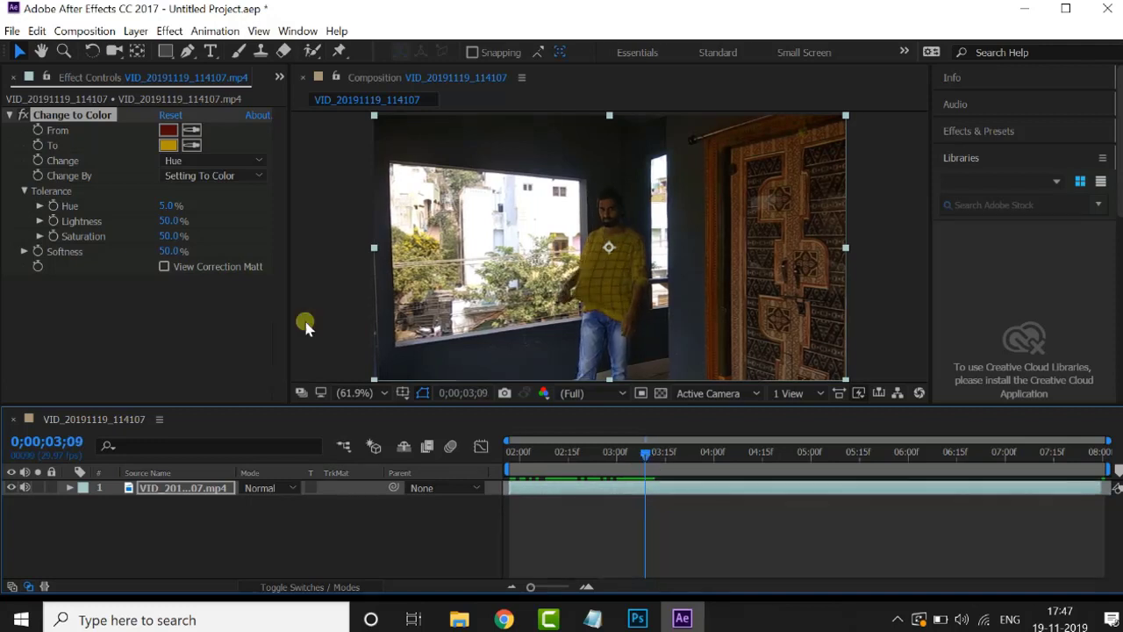
pyautogui.click(37, 147)
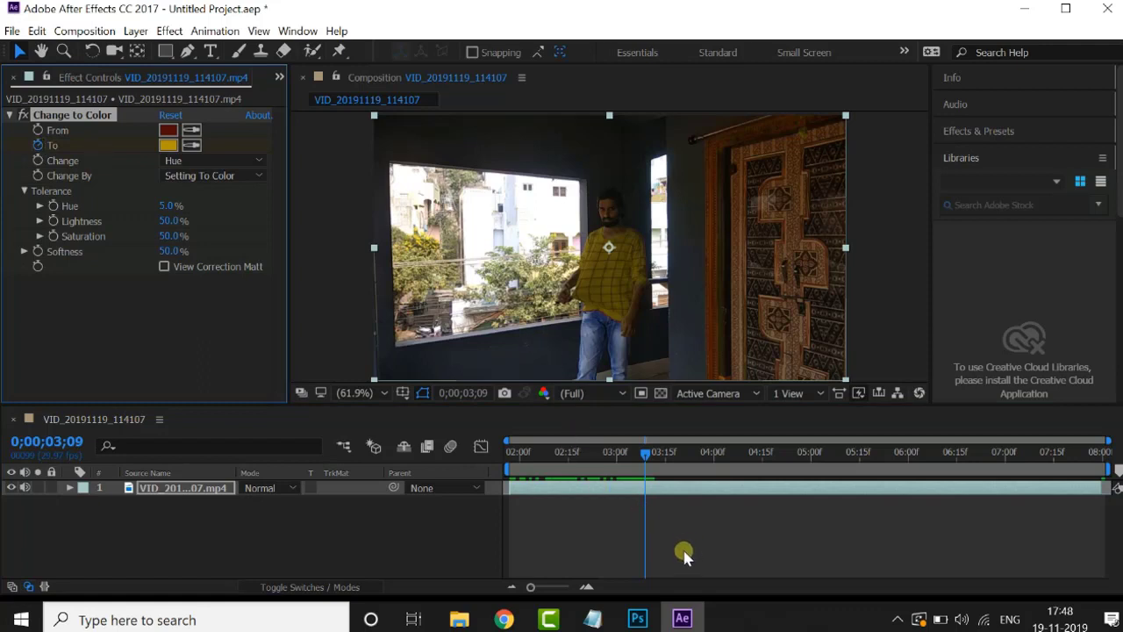
pyautogui.press('u')
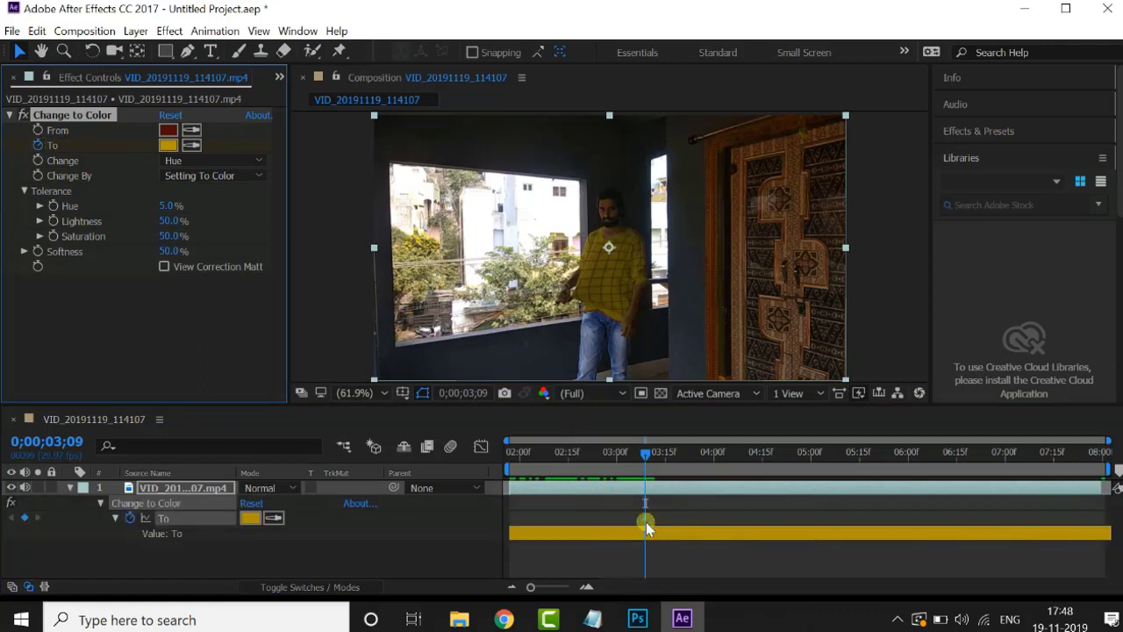